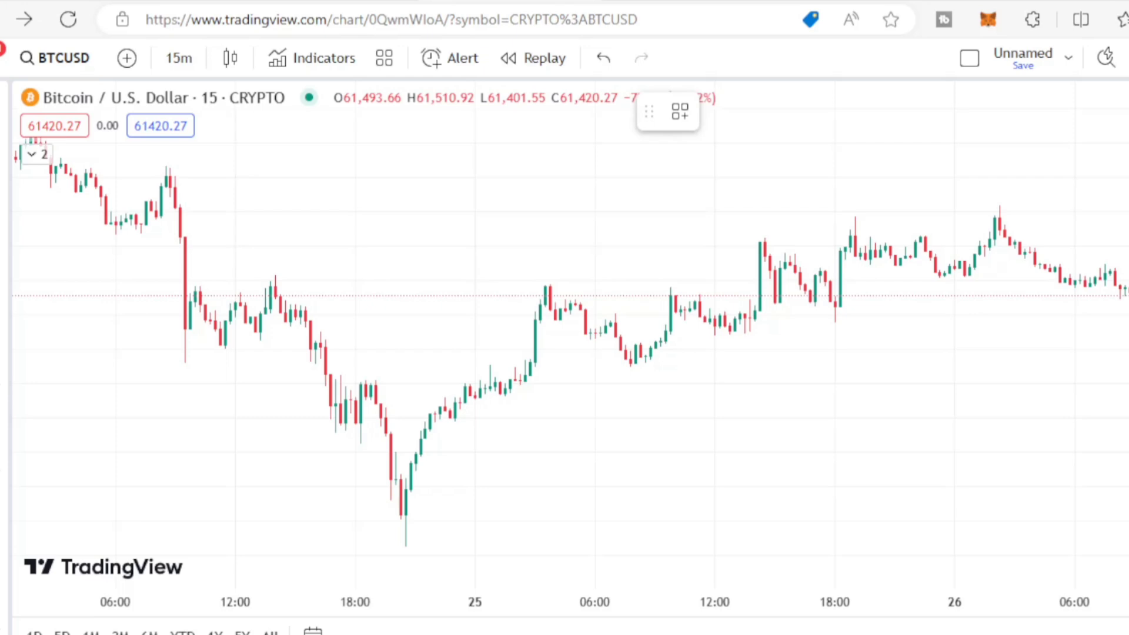
pyautogui.click(100, 341)
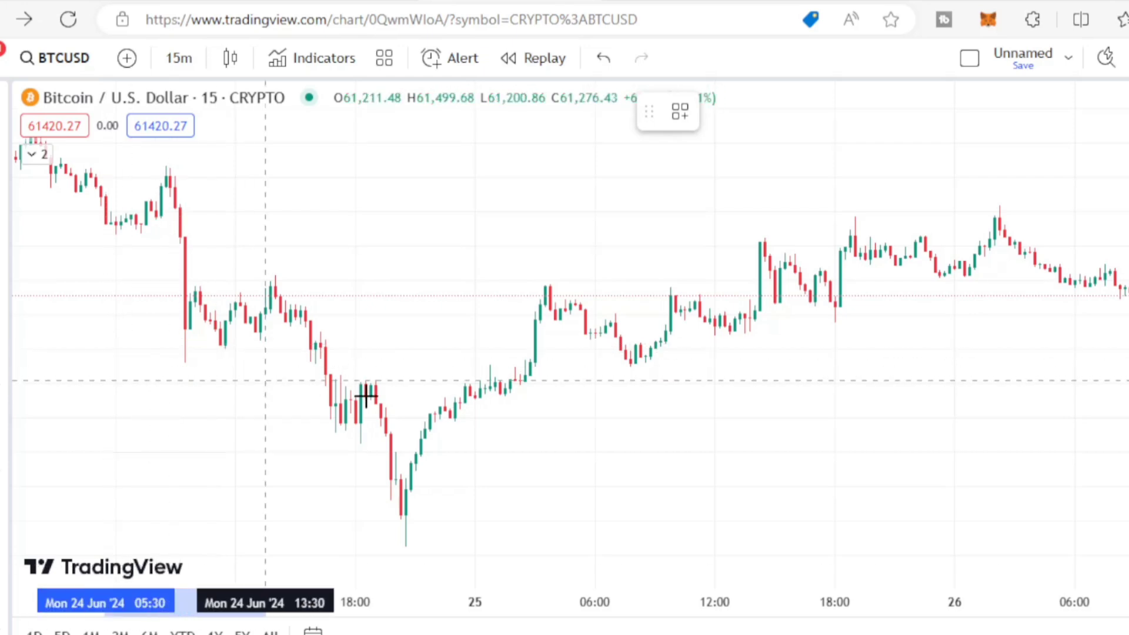
pyautogui.click(180, 370)
pyautogui.moveTo(329, 455); pyautogui.dragTo(550, 479)
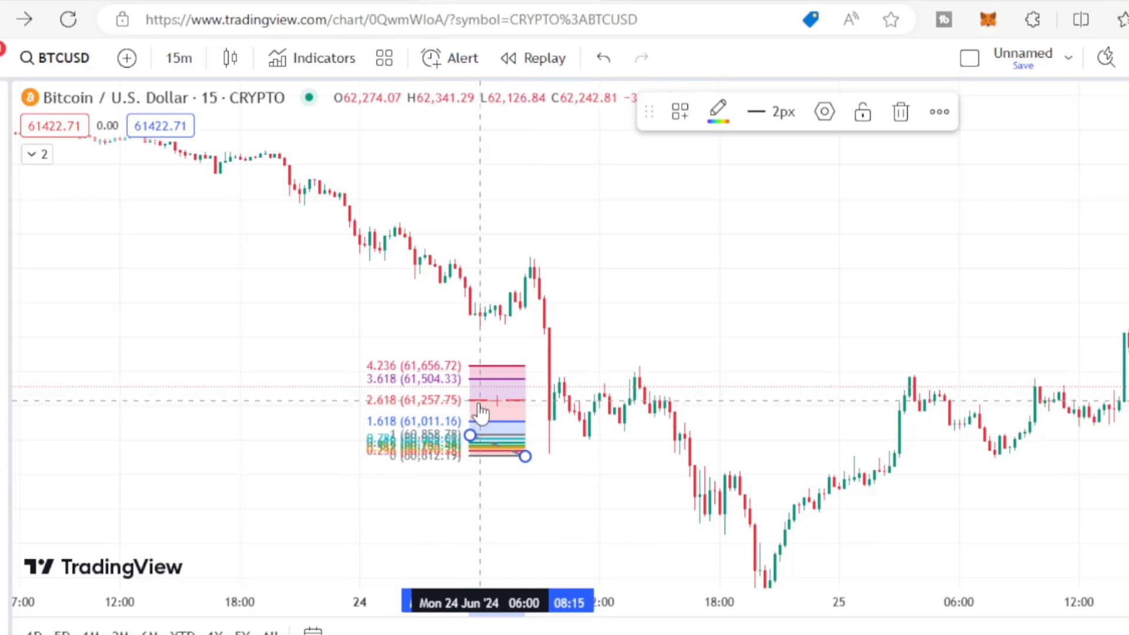
pyautogui.click(900, 112)
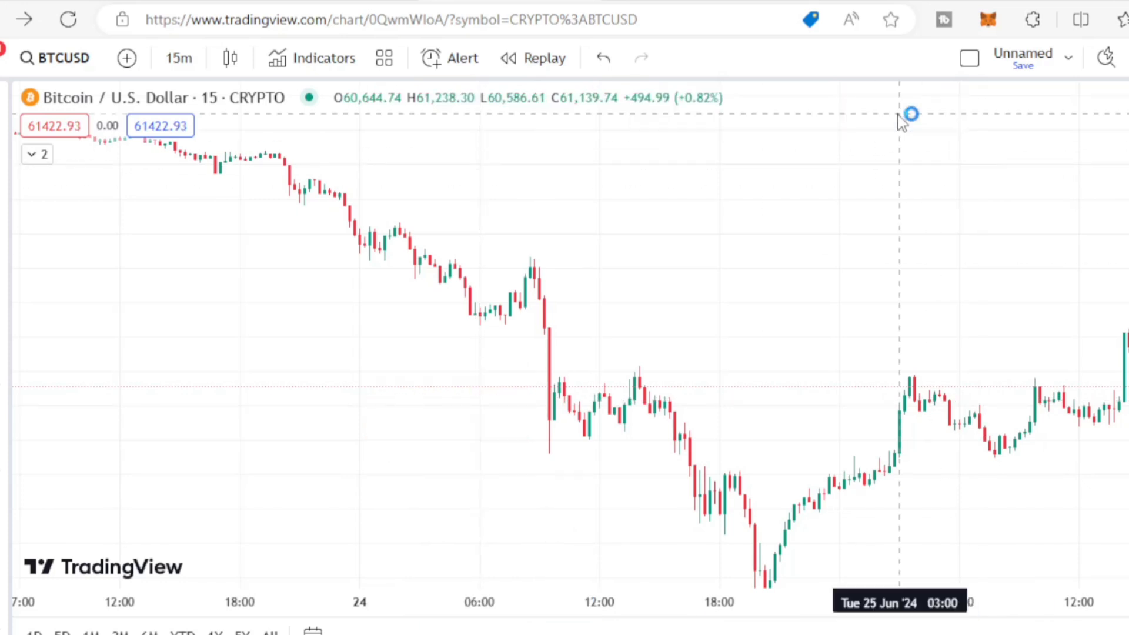
pyautogui.moveTo(687, 239); pyautogui.dragTo(329, 172)
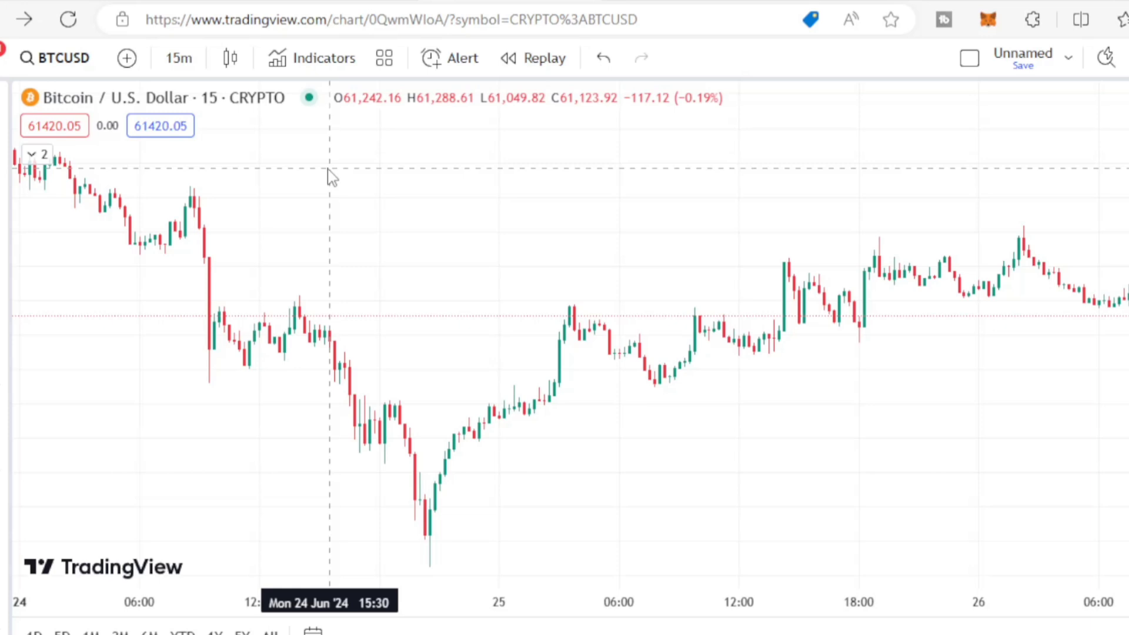
pyautogui.click(328, 169)
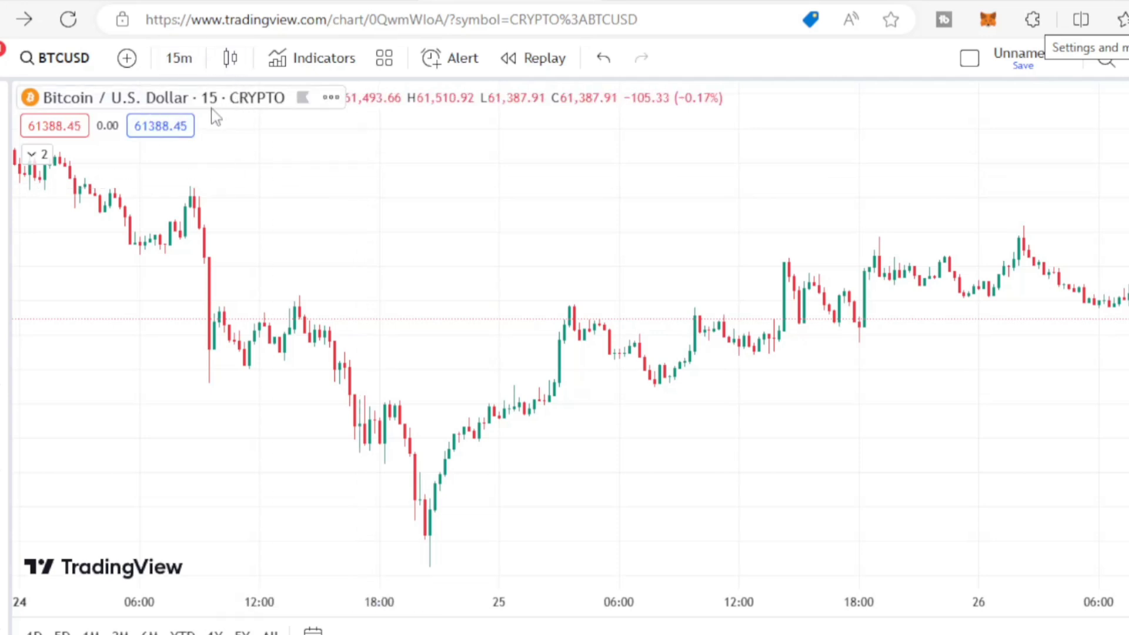
# Switch the BTCUSD chart to the 4-hour interval and return it to 15 minutes.
pyautogui.click(171, 61)
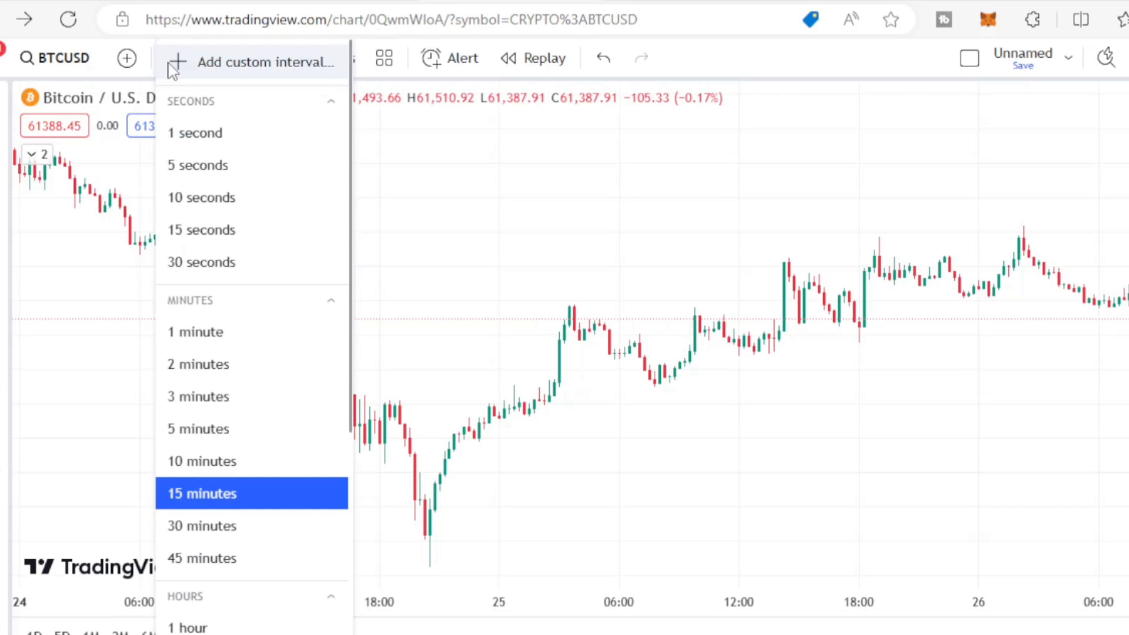
pyautogui.scroll(-4, 279, 464)
pyautogui.click(278, 464)
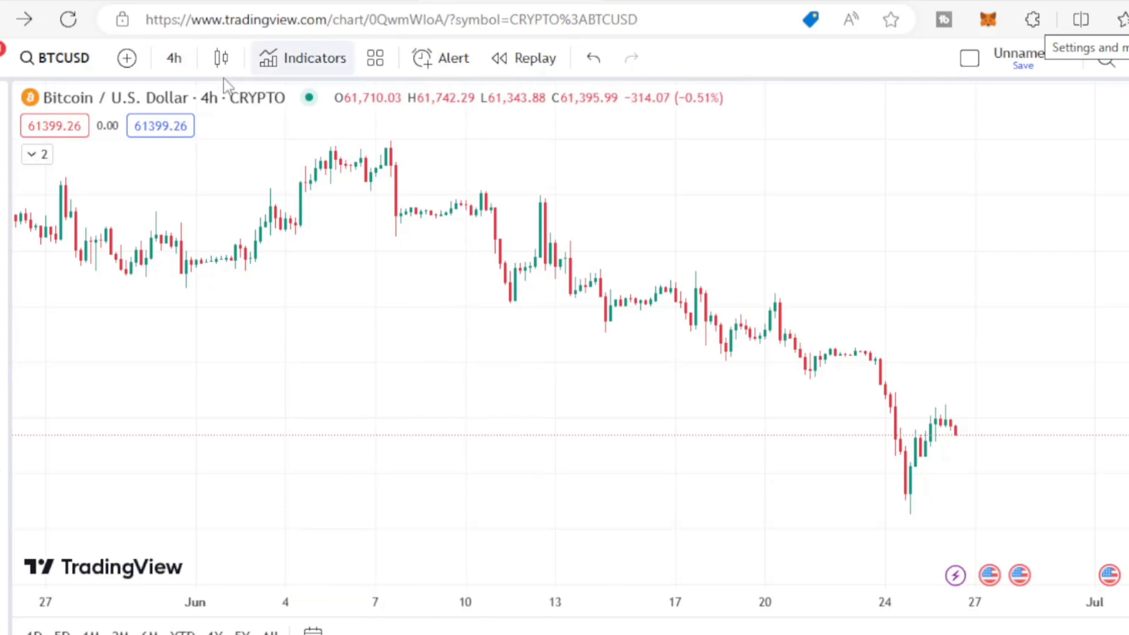
pyautogui.click(175, 57)
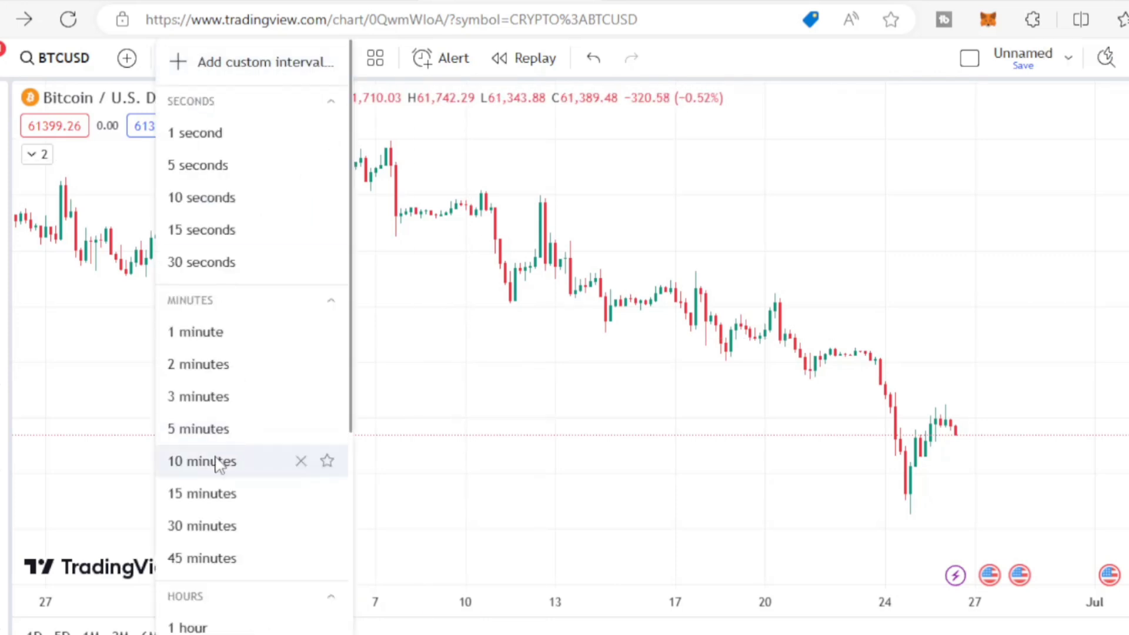
pyautogui.click(213, 495)
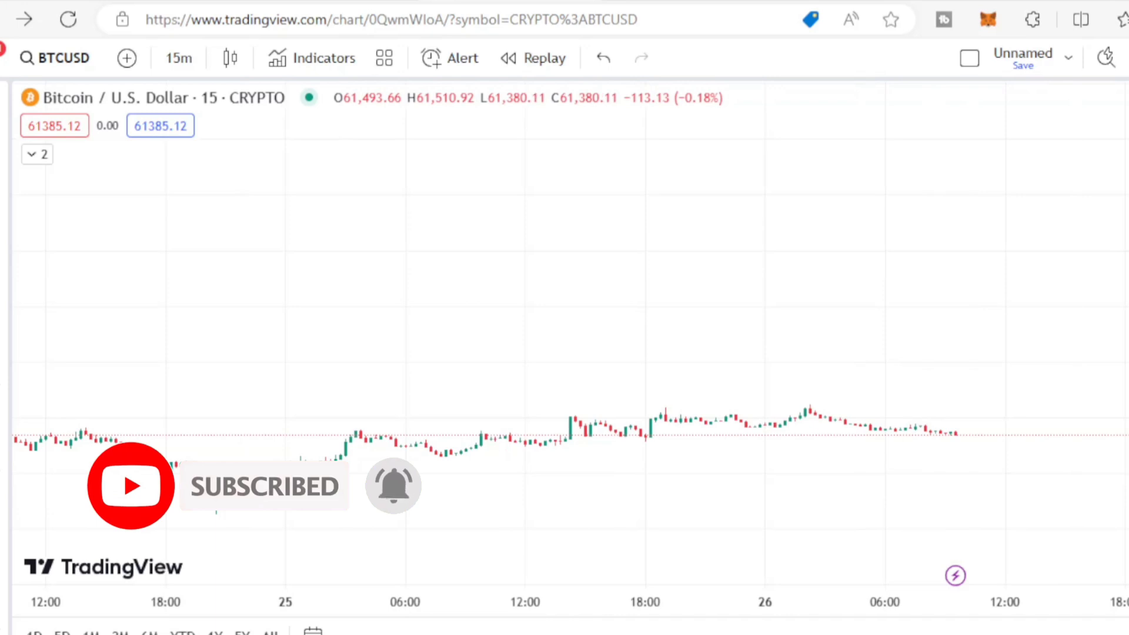
# Draw a descending trend line along the falling highs from 24 Jun 08:30 to 25 Jun 02:15.
pyautogui.moveTo(479, 396); pyautogui.dragTo(645, 220)
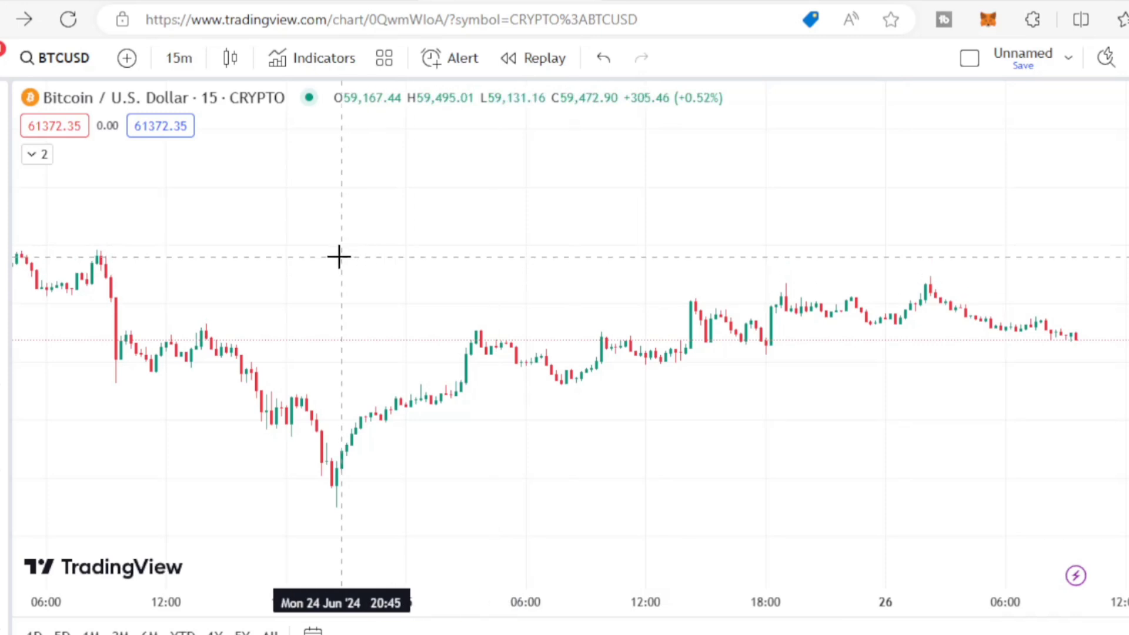
pyautogui.moveTo(338, 253); pyautogui.dragTo(597, 253)
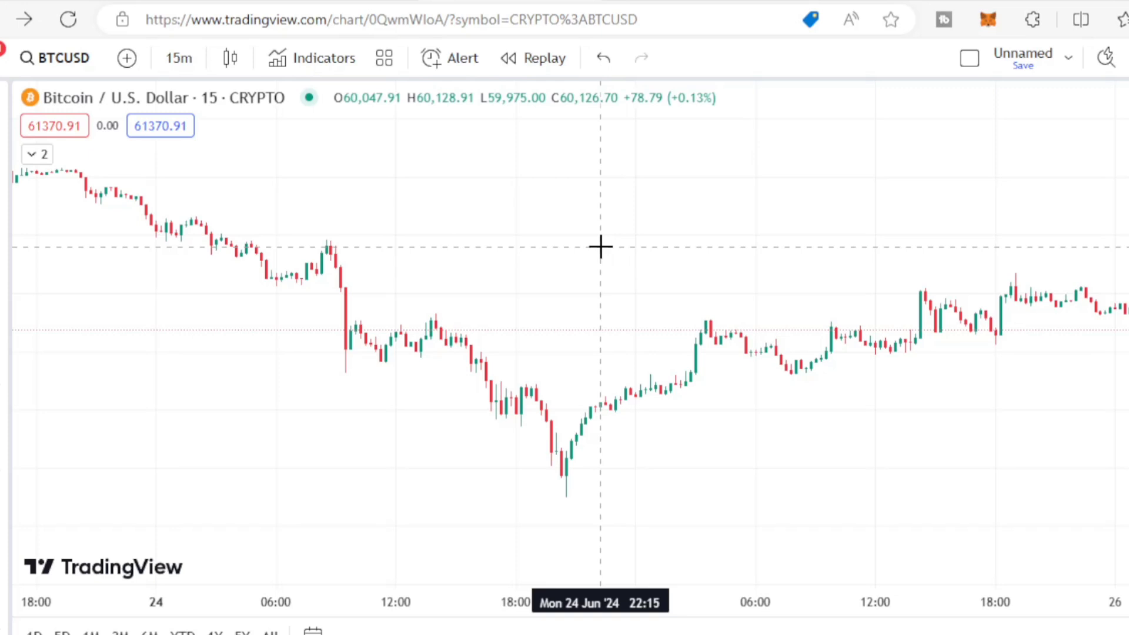
pyautogui.hscroll(-3, 600, 247)
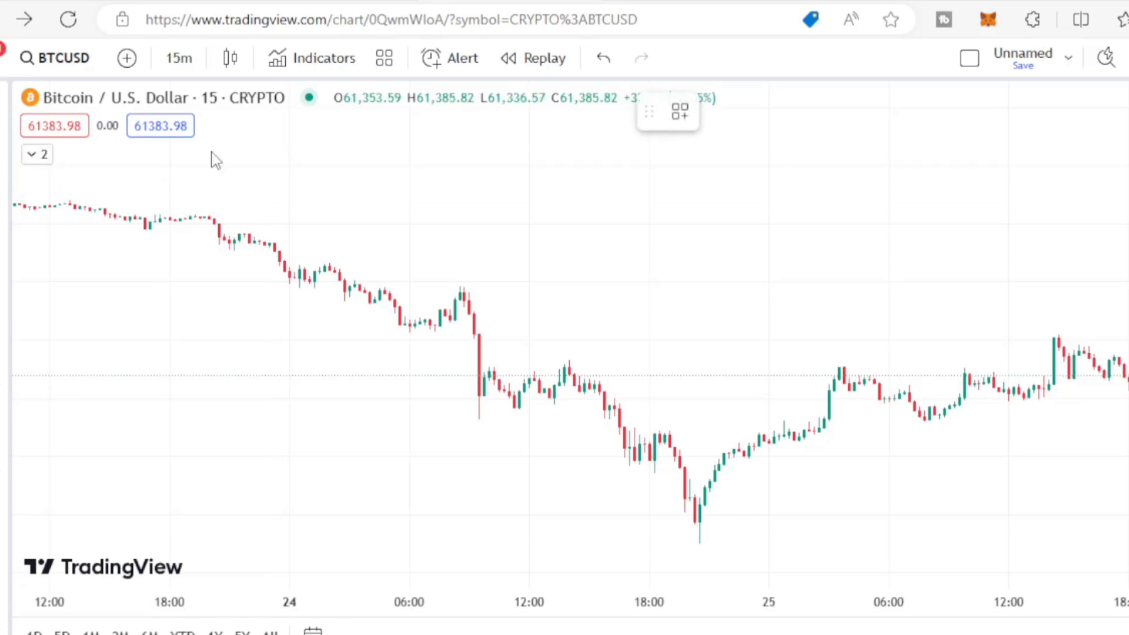
pyautogui.click(460, 281)
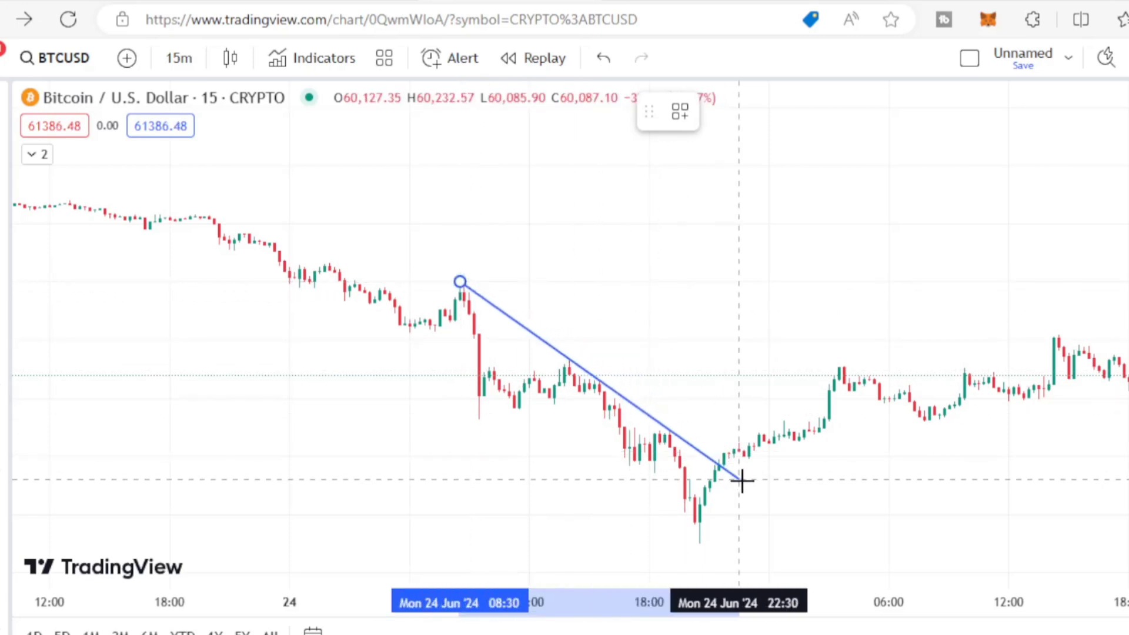
pyautogui.click(815, 532)
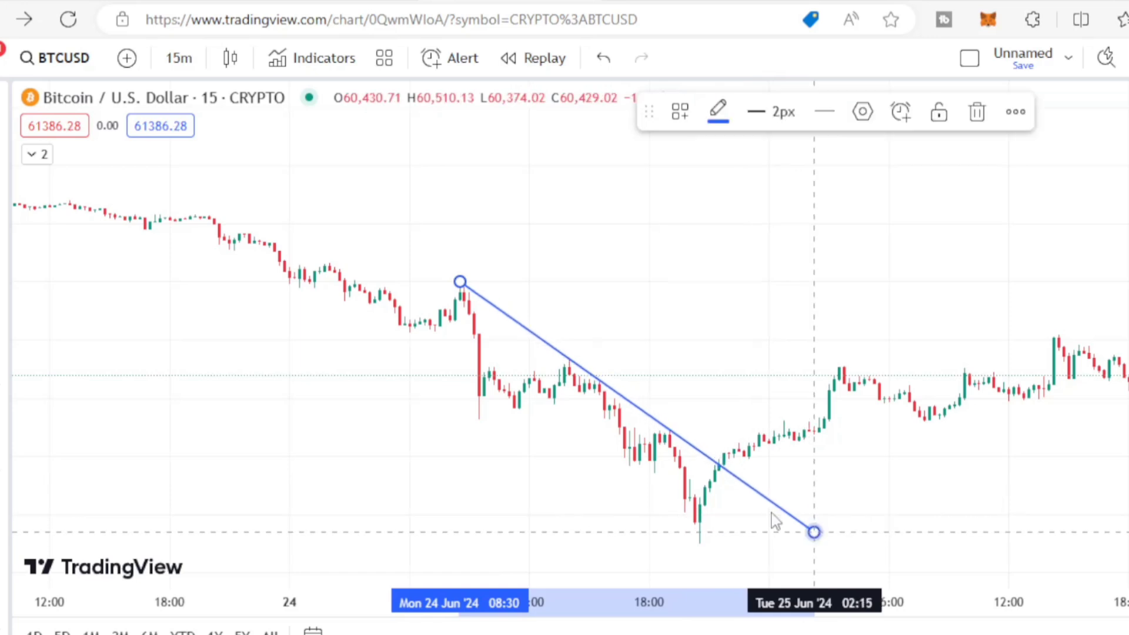
pyautogui.click(402, 360)
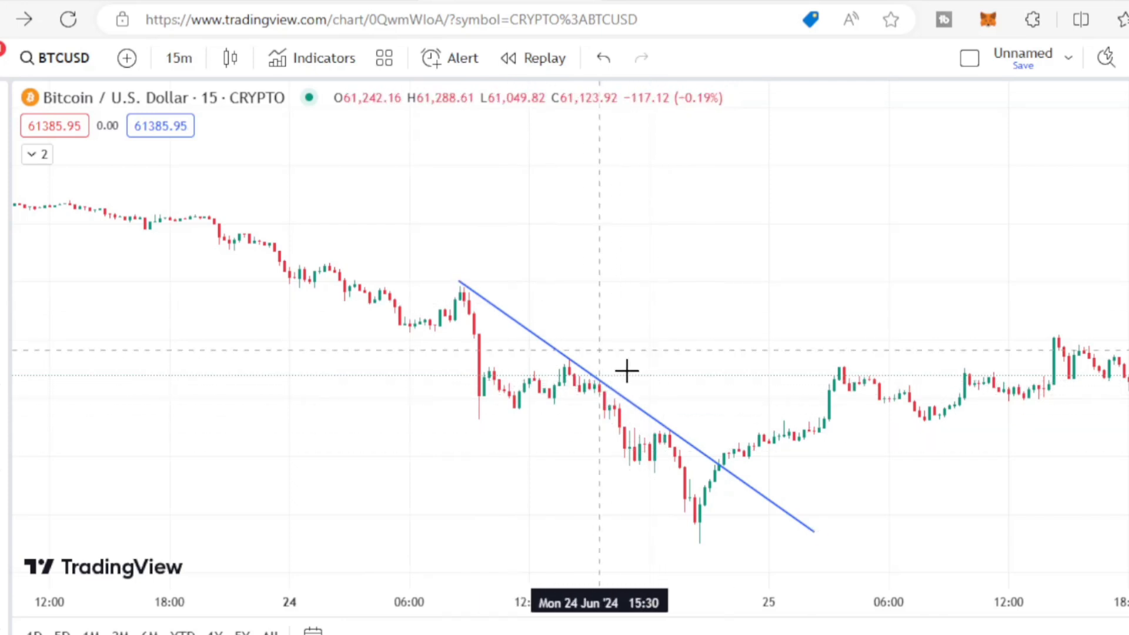
# Place a Long Position where price breaks above the descending trend line, at 24 Jun 21:45.
pyautogui.moveTo(902, 504); pyautogui.dragTo(725, 504)
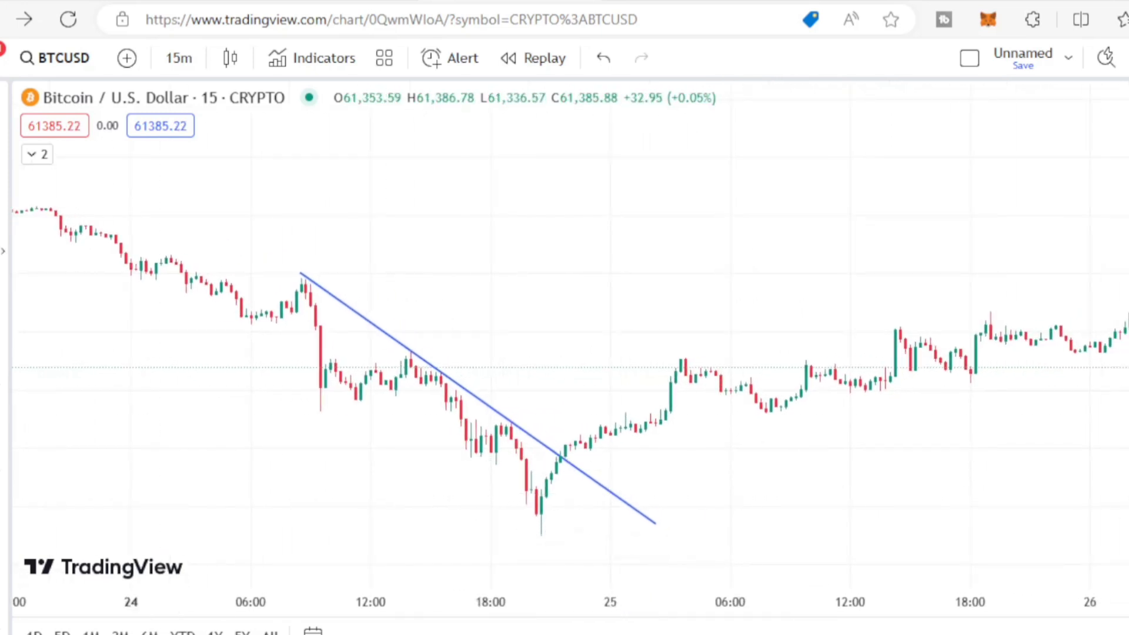
pyautogui.click(7, 258)
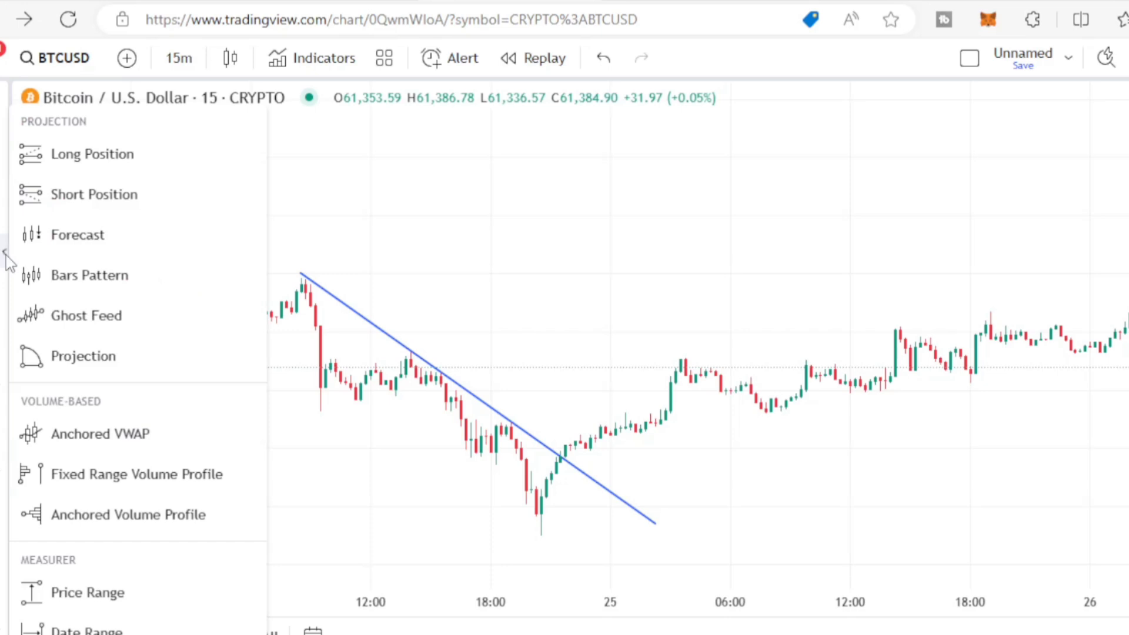
pyautogui.click(82, 154)
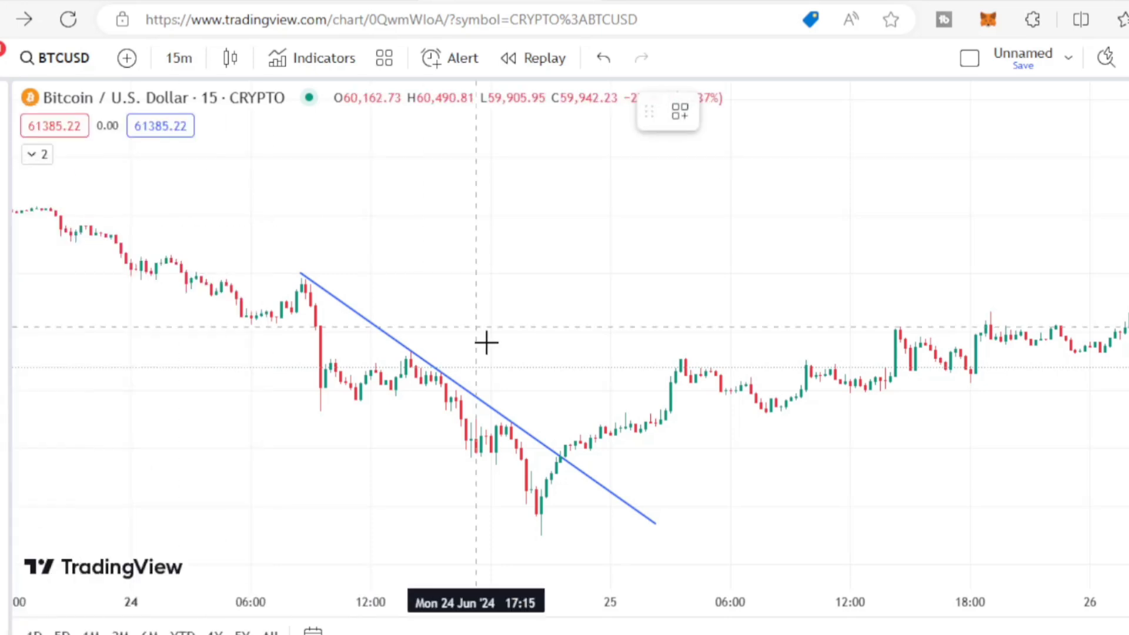
pyautogui.click(565, 458)
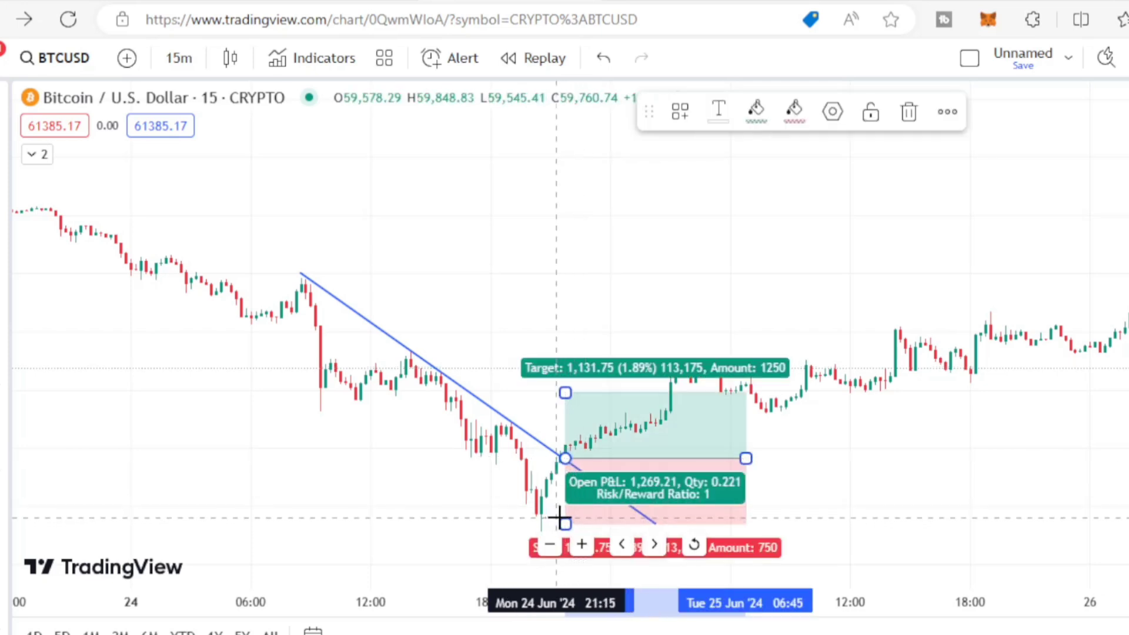
# Adjust the long position's stop to about 729 (1.22%) and its target to about 2,222 (3.71%).
pyautogui.moveTo(565, 523); pyautogui.dragTo(566, 488)
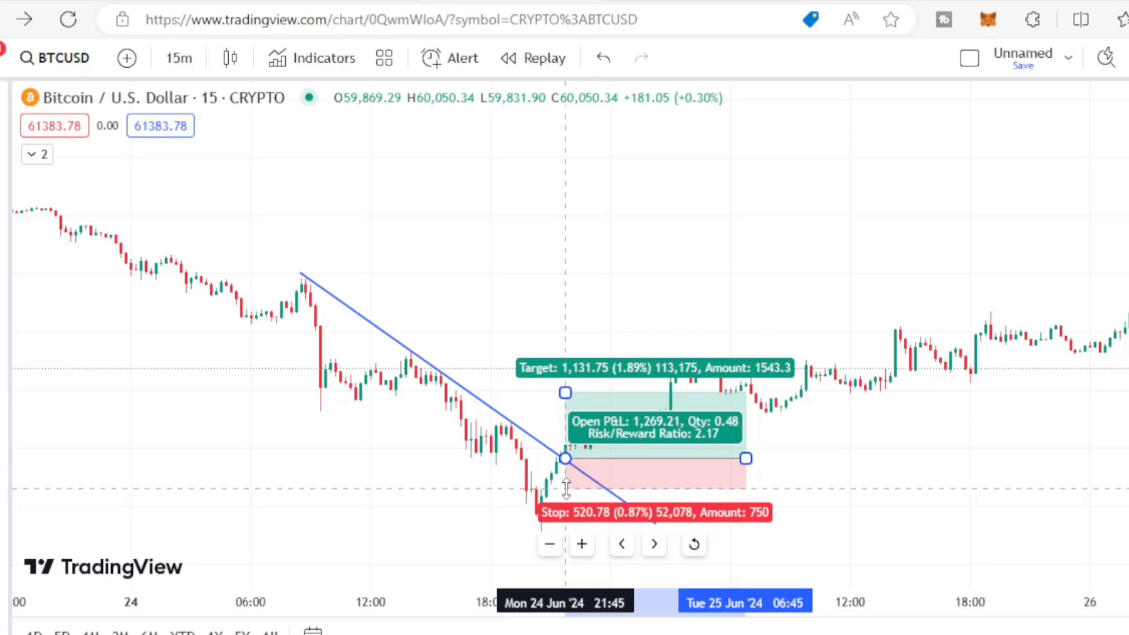
pyautogui.moveTo(565, 488); pyautogui.dragTo(565, 488)
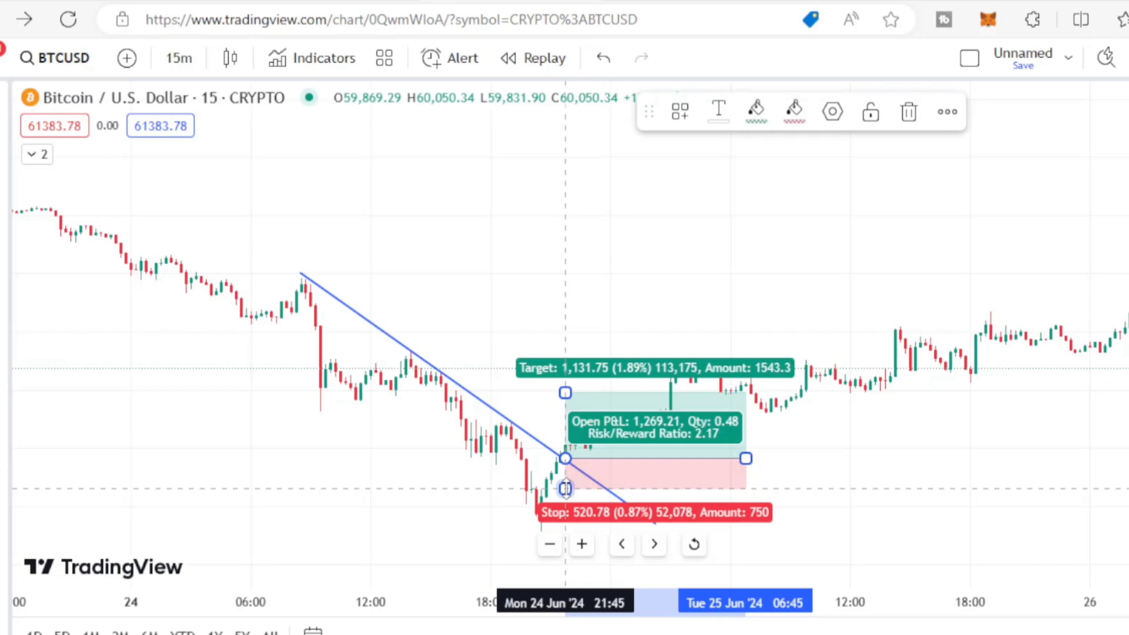
pyautogui.moveTo(925, 378); pyautogui.dragTo(804, 378)
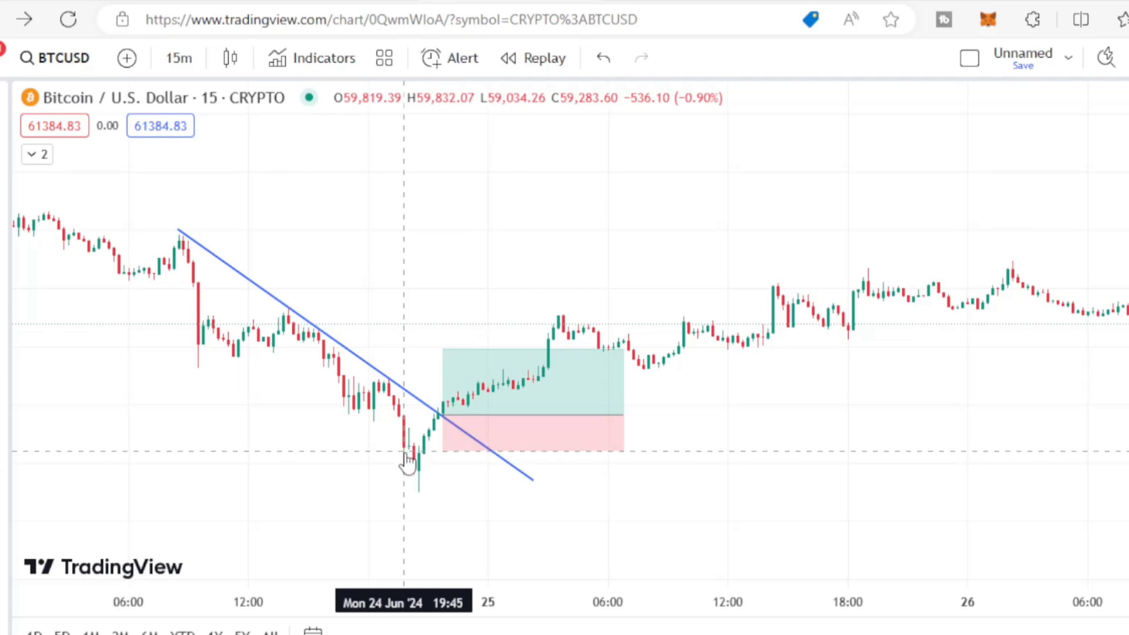
pyautogui.click(496, 435)
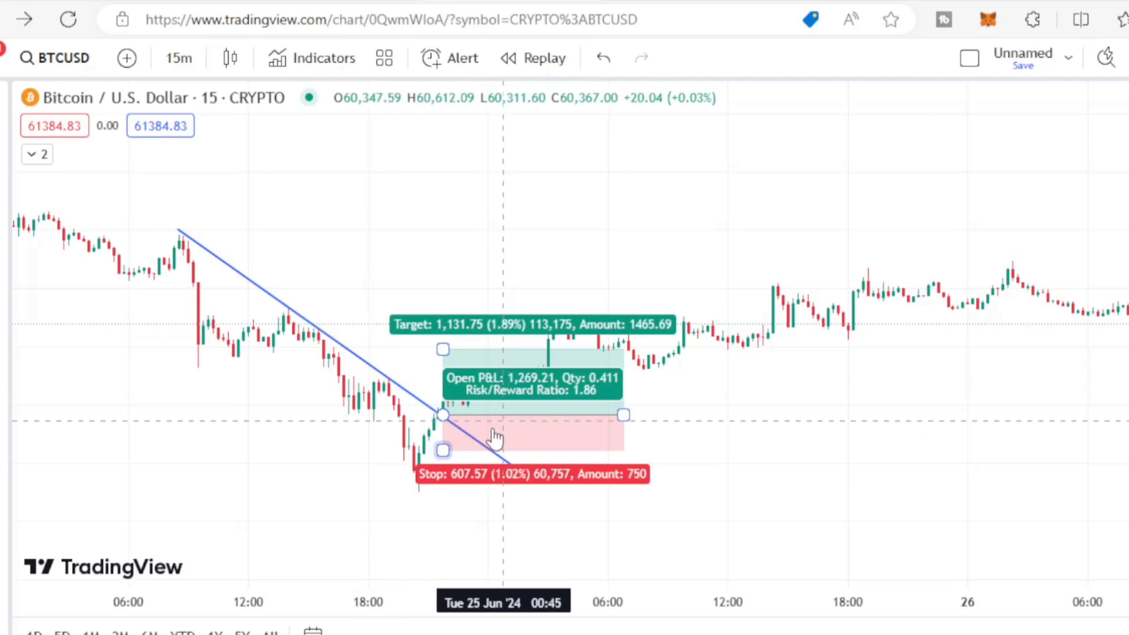
pyautogui.moveTo(443, 451)
pyautogui.mouseDown()
pyautogui.moveTo(443, 499)
pyautogui.moveTo(445, 457)
pyautogui.mouseUp()
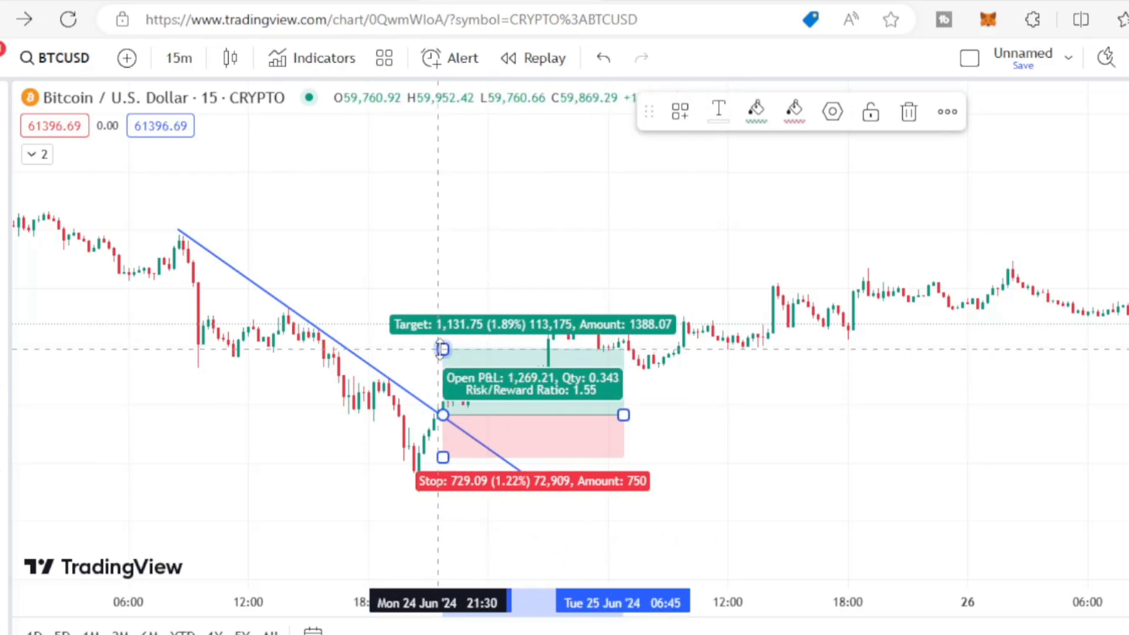
pyautogui.moveTo(442, 349); pyautogui.dragTo(442, 285)
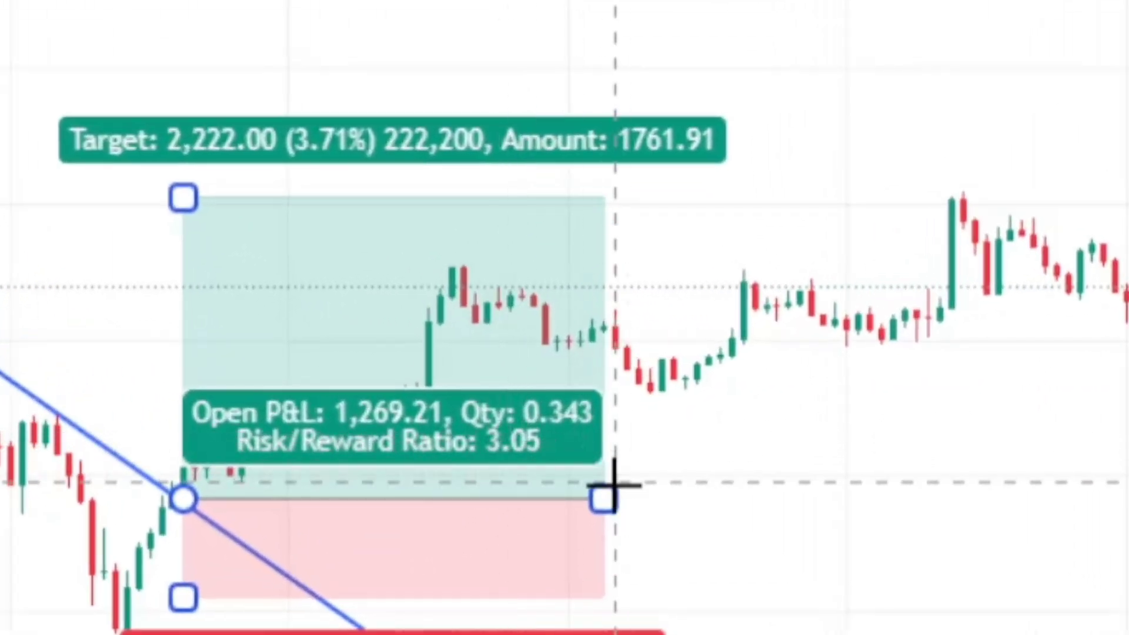
# Extend the long position's end to 26 Jun and shift its start to 24 Jun 21:15.
pyautogui.moveTo(604, 497); pyautogui.dragTo(1128, 436)
pyautogui.moveTo(1054, 405); pyautogui.dragTo(1128, 402)
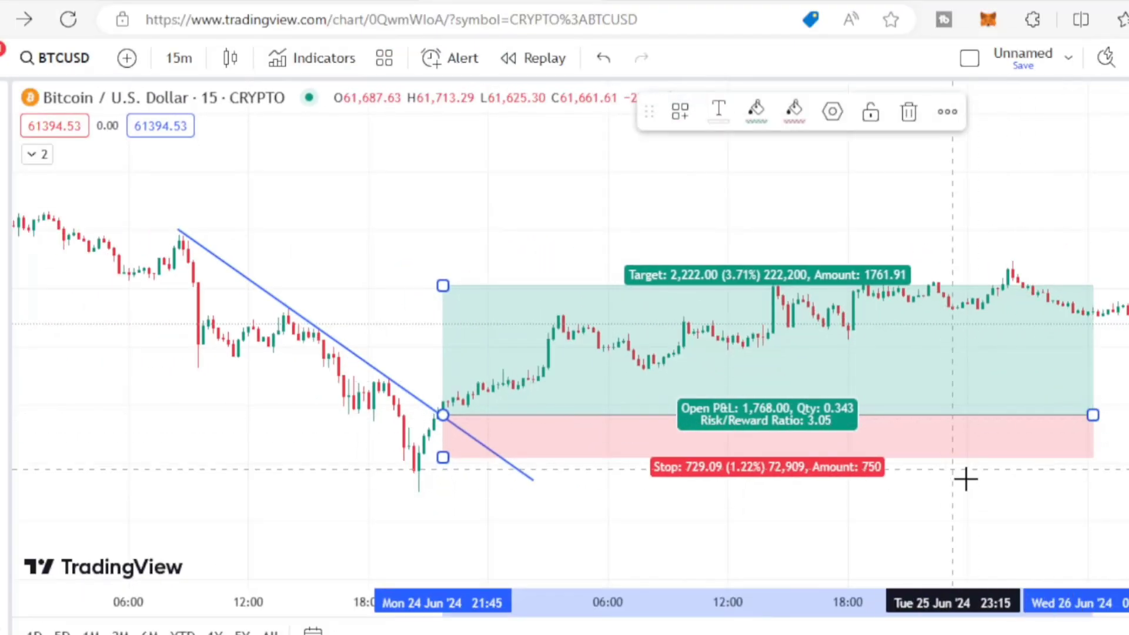
pyautogui.moveTo(833, 478)
pyautogui.mouseDown()
pyautogui.moveTo(547, 509)
pyautogui.moveTo(917, 447)
pyautogui.moveTo(857, 481)
pyautogui.mouseUp()
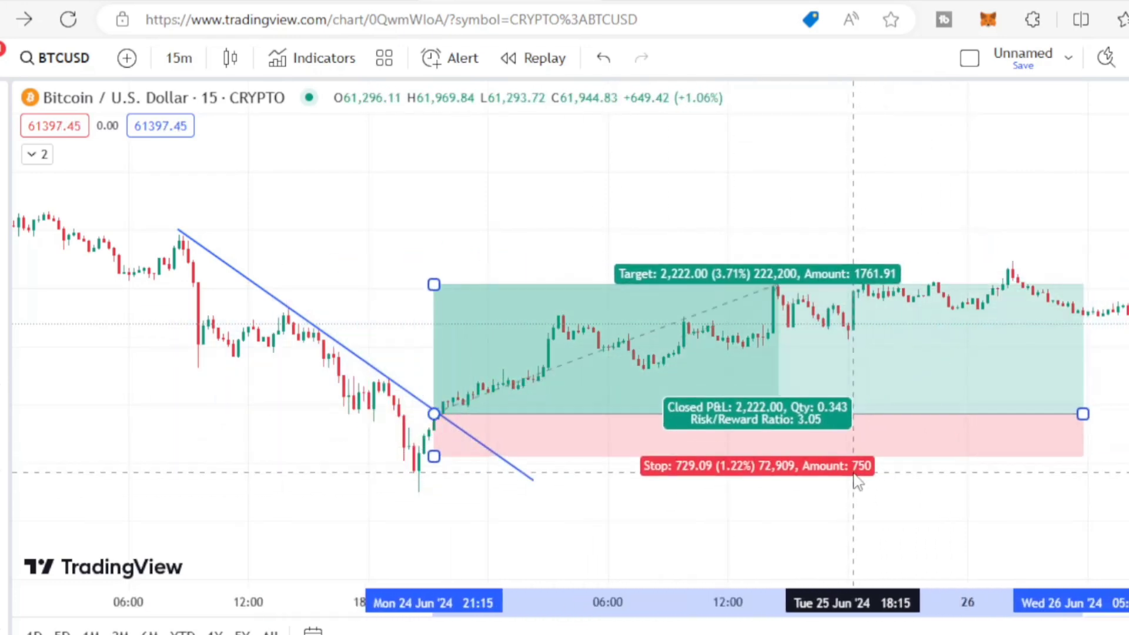
pyautogui.click(625, 507)
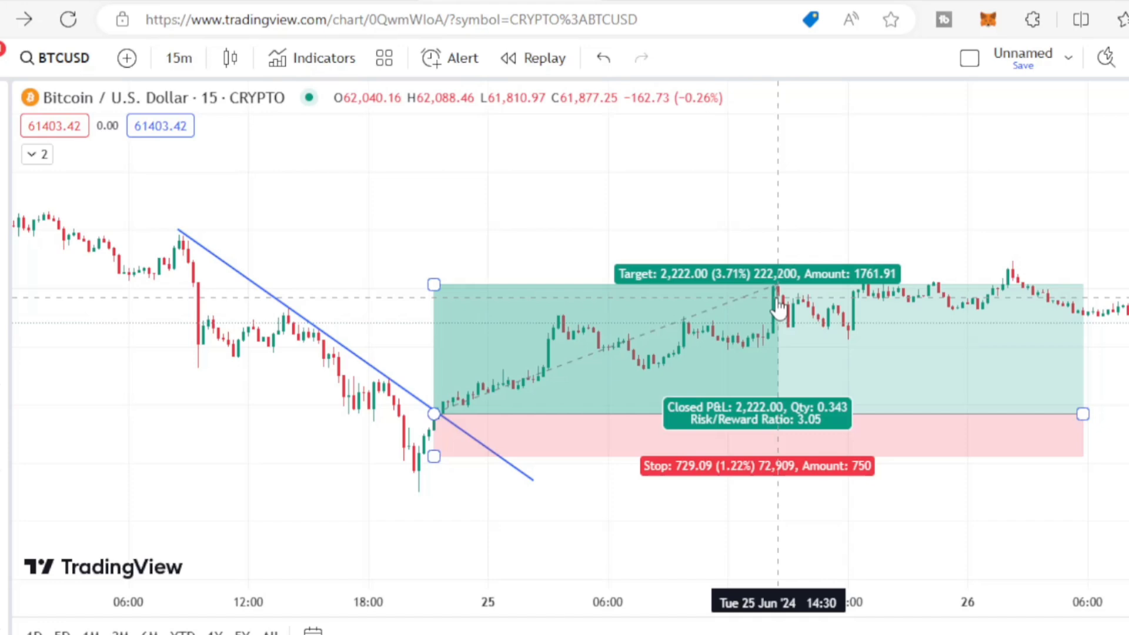
# Delete the long position from the chart.
pyautogui.click(879, 398)
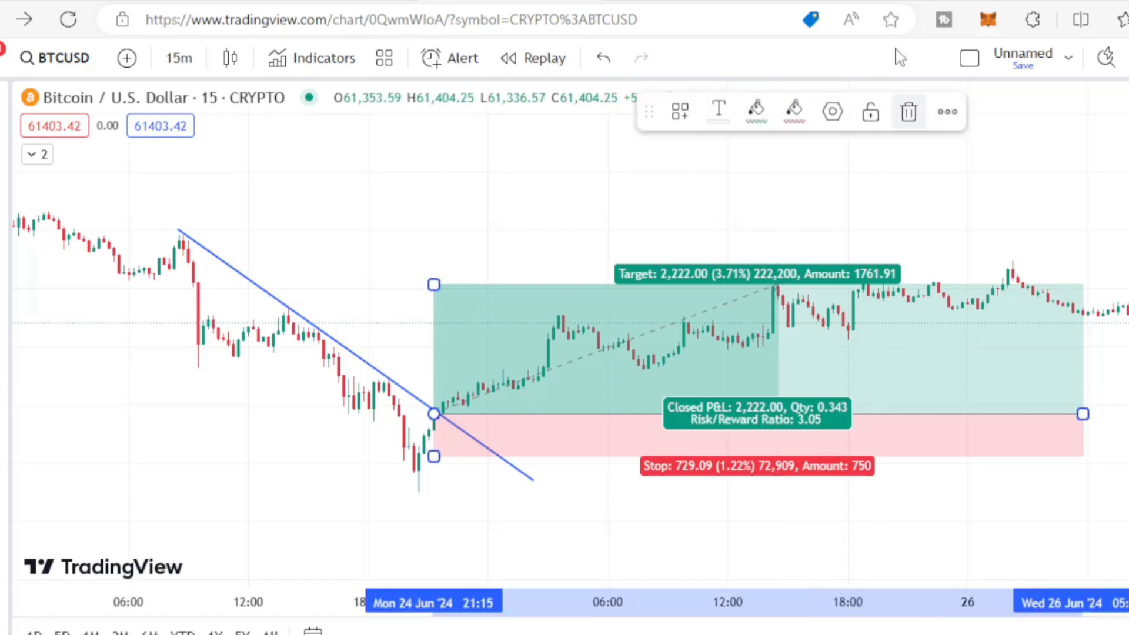
pyautogui.click(910, 113)
# Draw an ascending trend line under the rising lows from 25 Jun 01:30 to 26 Jun 09:45.
pyautogui.moveTo(839, 456); pyautogui.dragTo(438, 479)
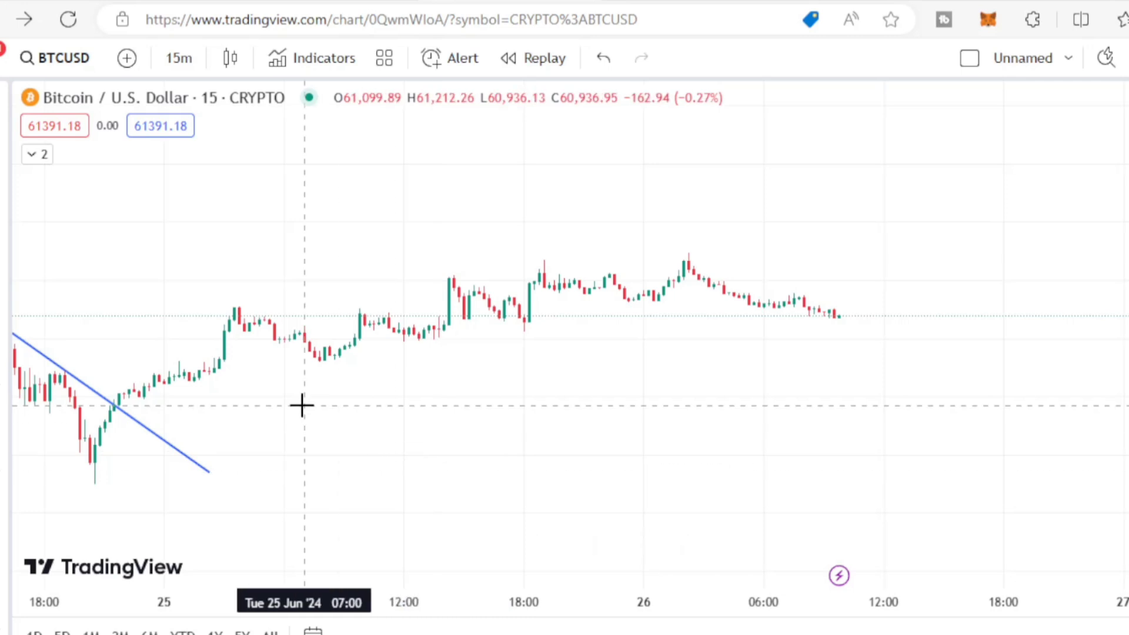
pyautogui.moveTo(329, 411); pyautogui.dragTo(806, 429)
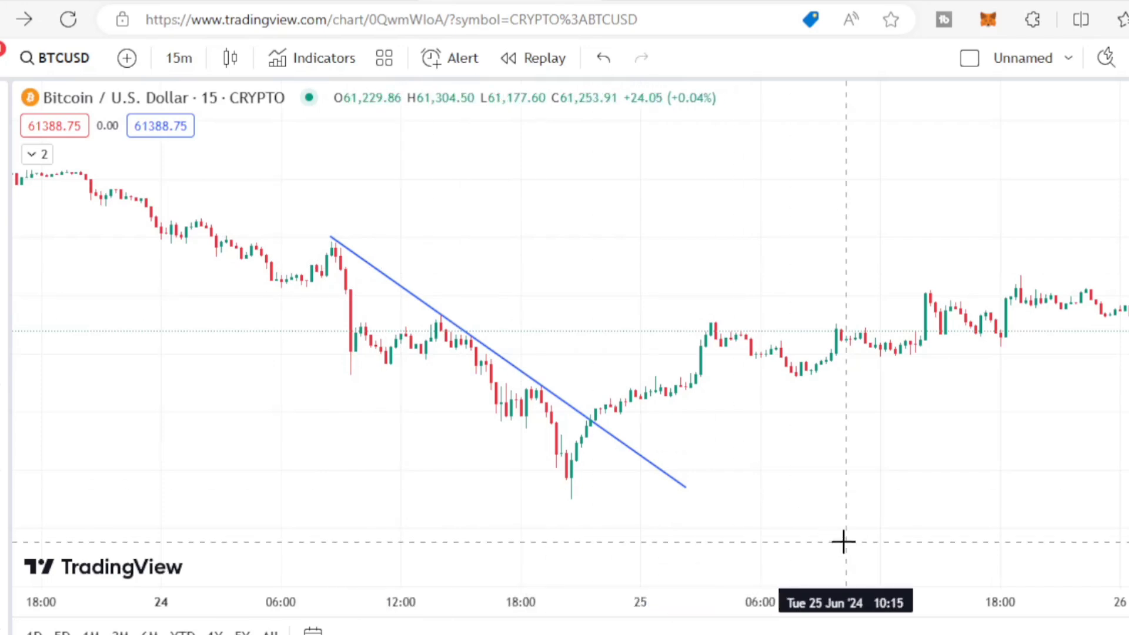
pyautogui.moveTo(841, 437); pyautogui.dragTo(546, 454)
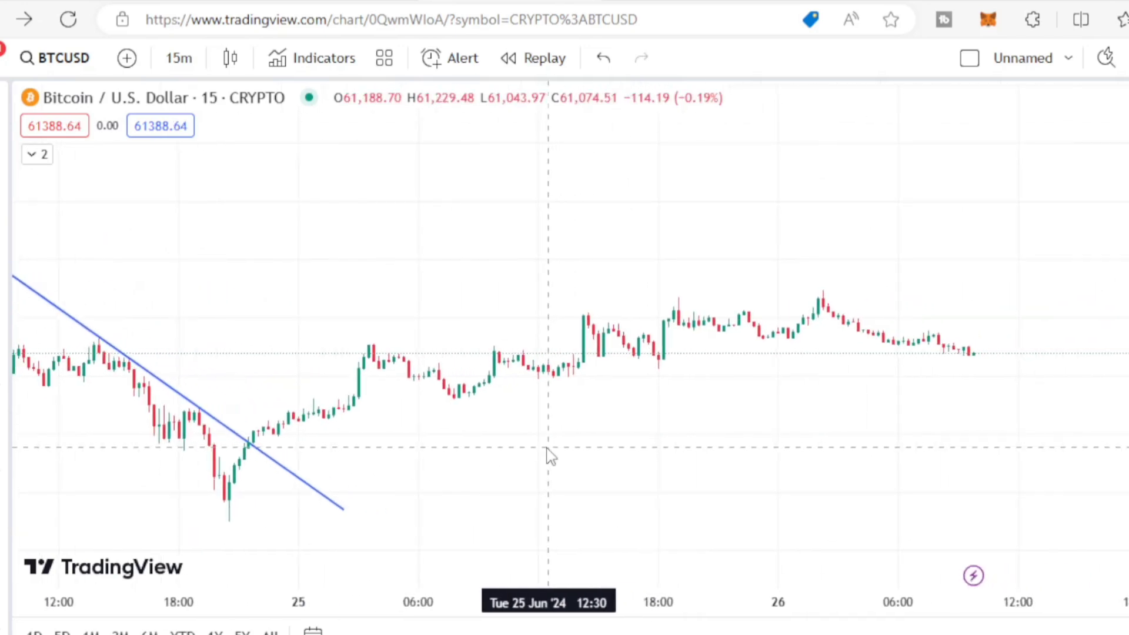
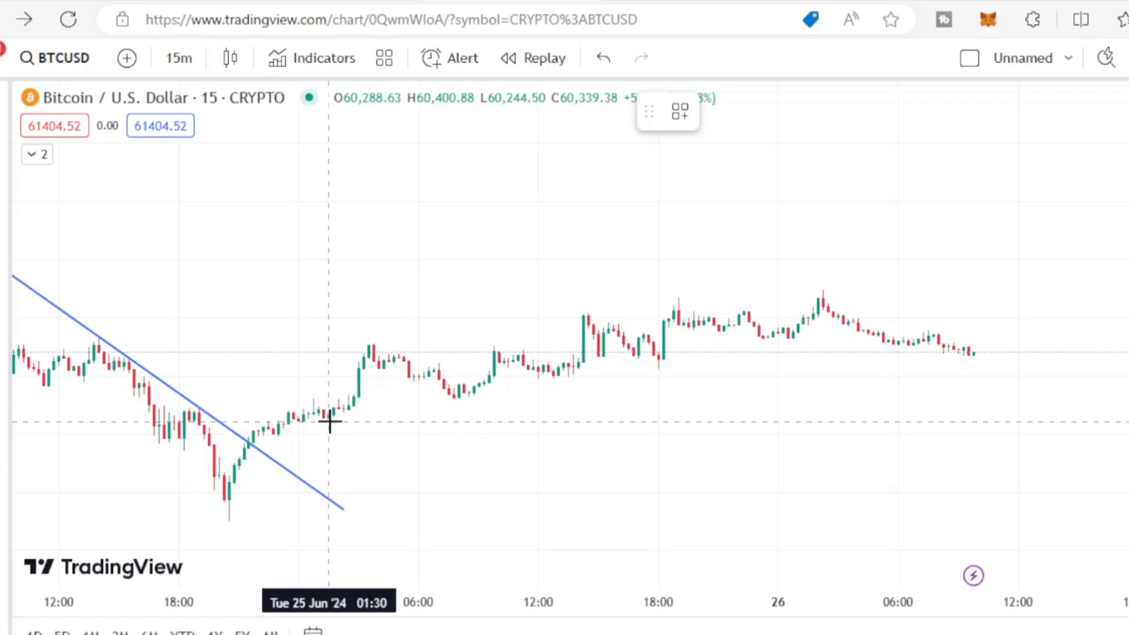
pyautogui.click(328, 421)
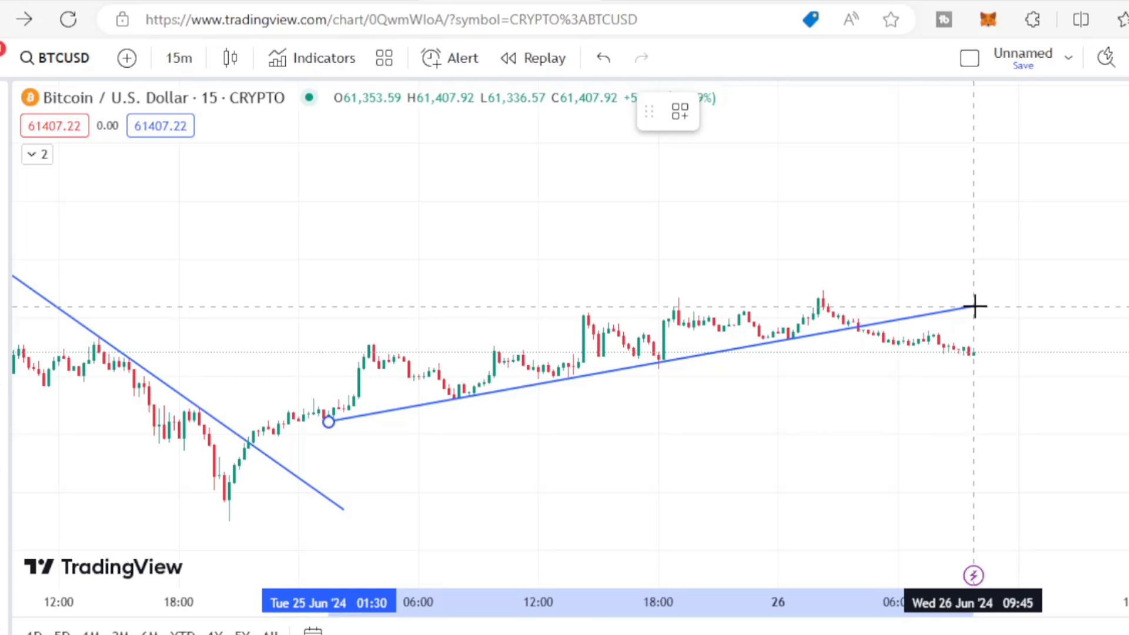
pyautogui.click(974, 306)
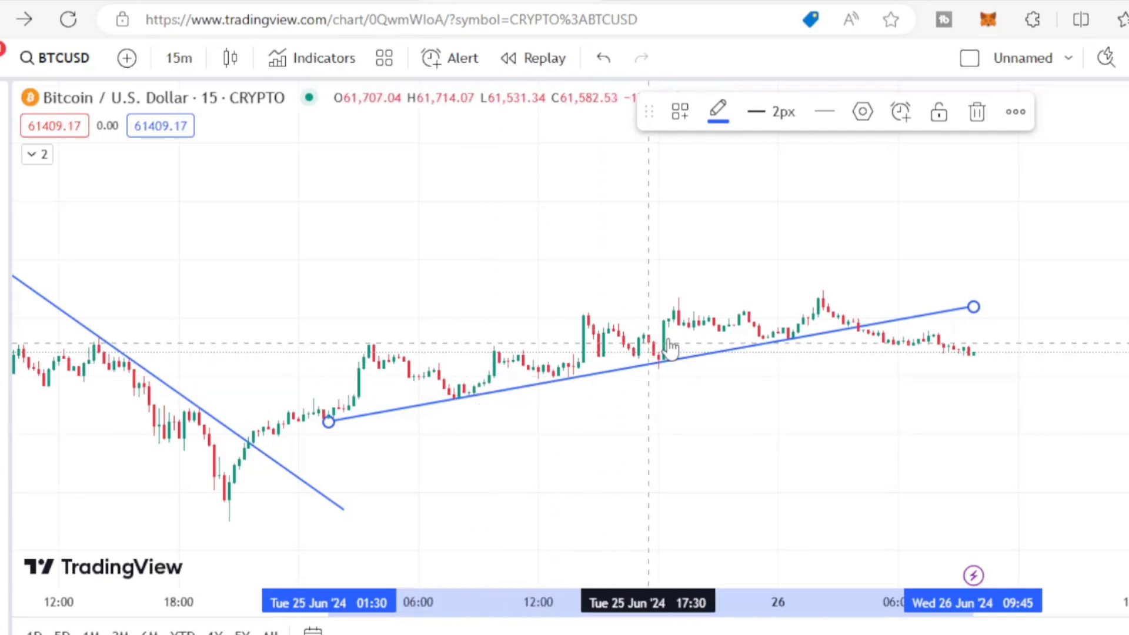
# Place a short position at the trend-line breakdown on 26 Jun 04:30 and stretch its target to about 2,413 (3.91%).
pyautogui.click(1002, 282)
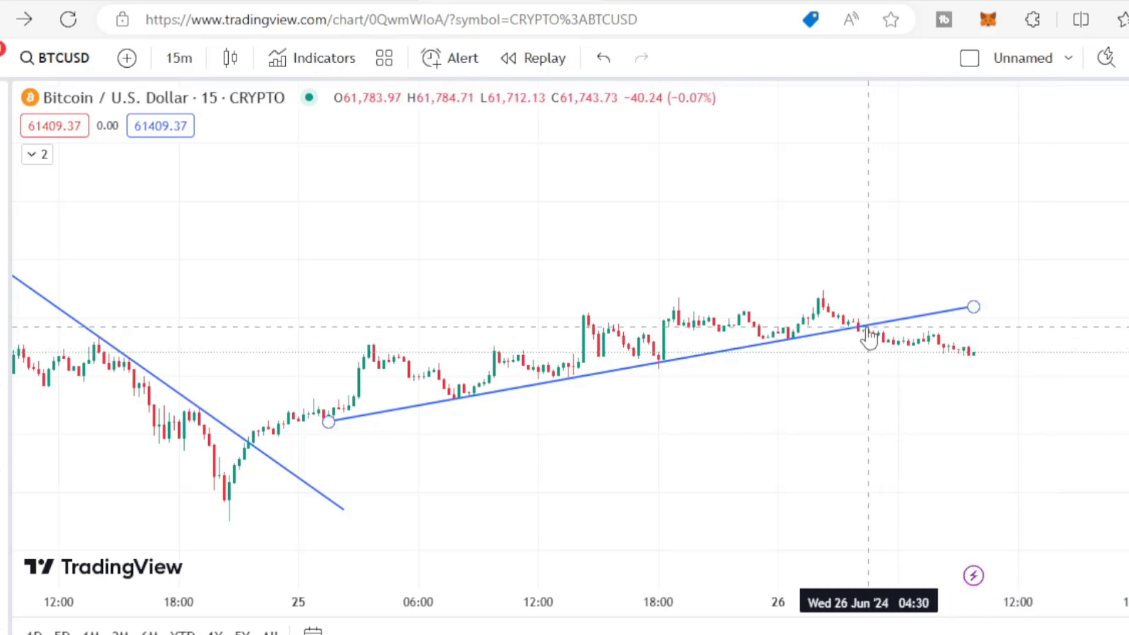
pyautogui.click(3, 259)
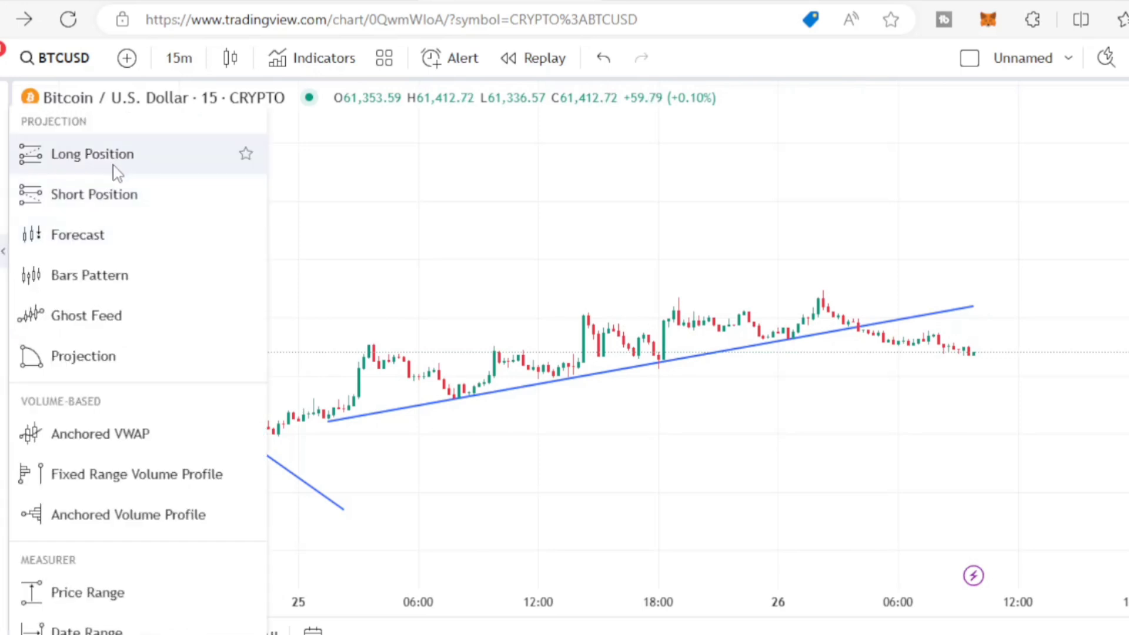
pyautogui.click(80, 196)
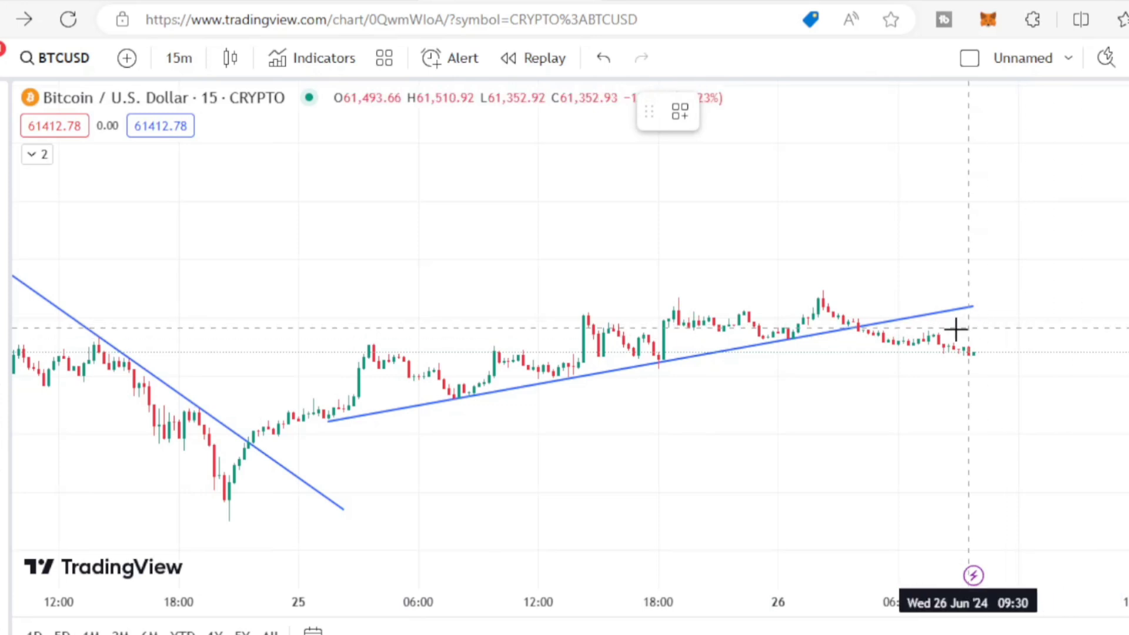
pyautogui.click(867, 332)
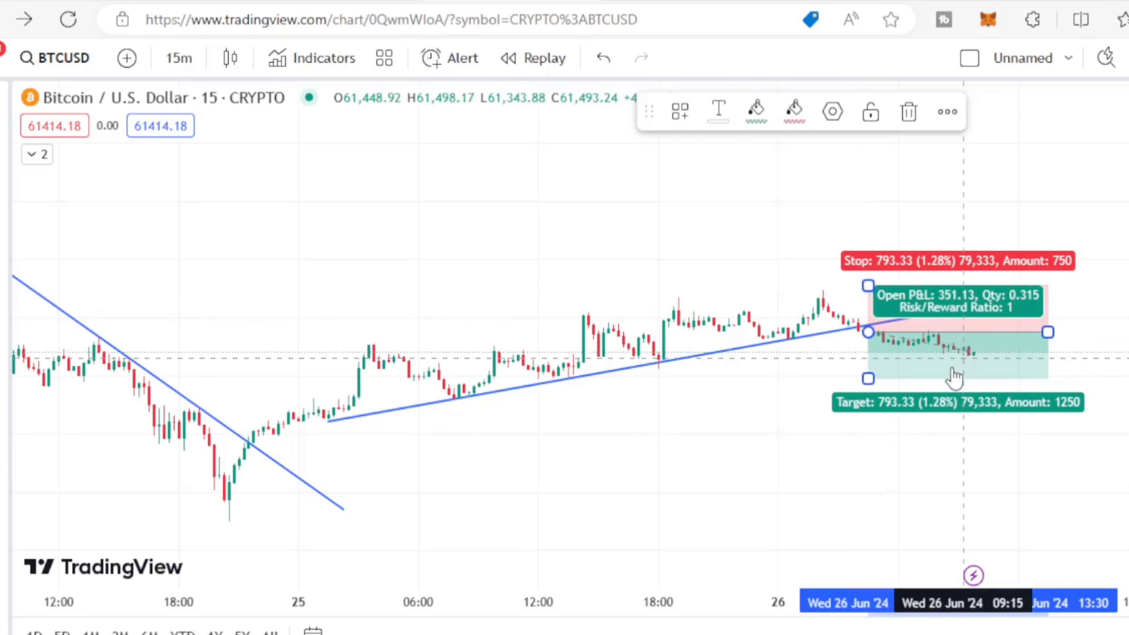
pyautogui.moveTo(868, 377); pyautogui.dragTo(874, 472)
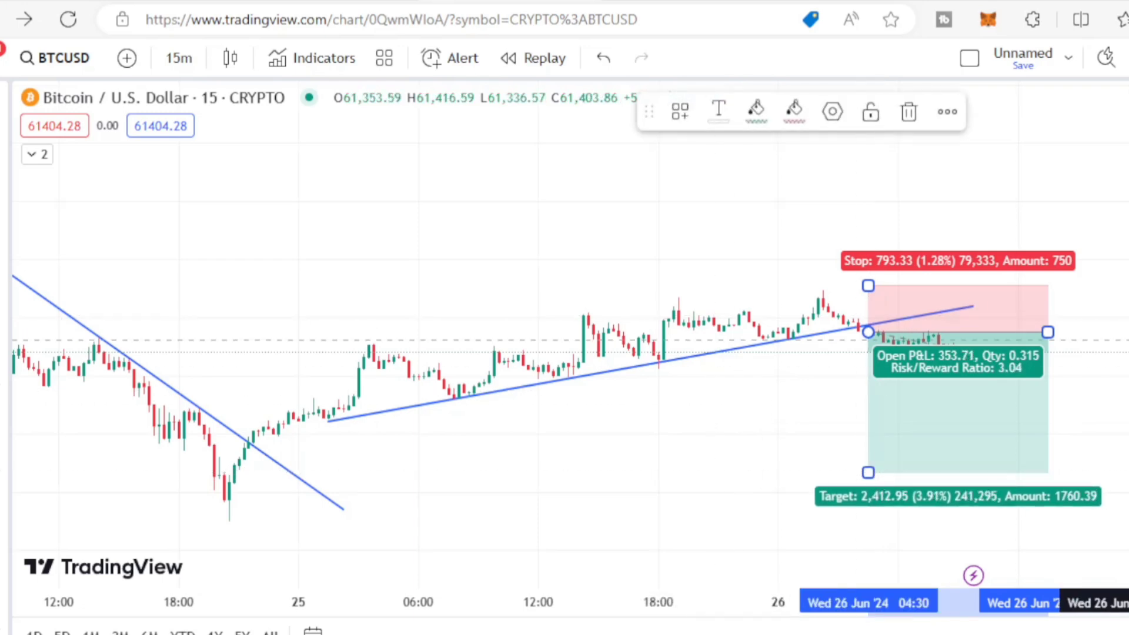
# Extend the short position's end to the morning of 27 Jun.
pyautogui.moveTo(1052, 385); pyautogui.dragTo(562, 405)
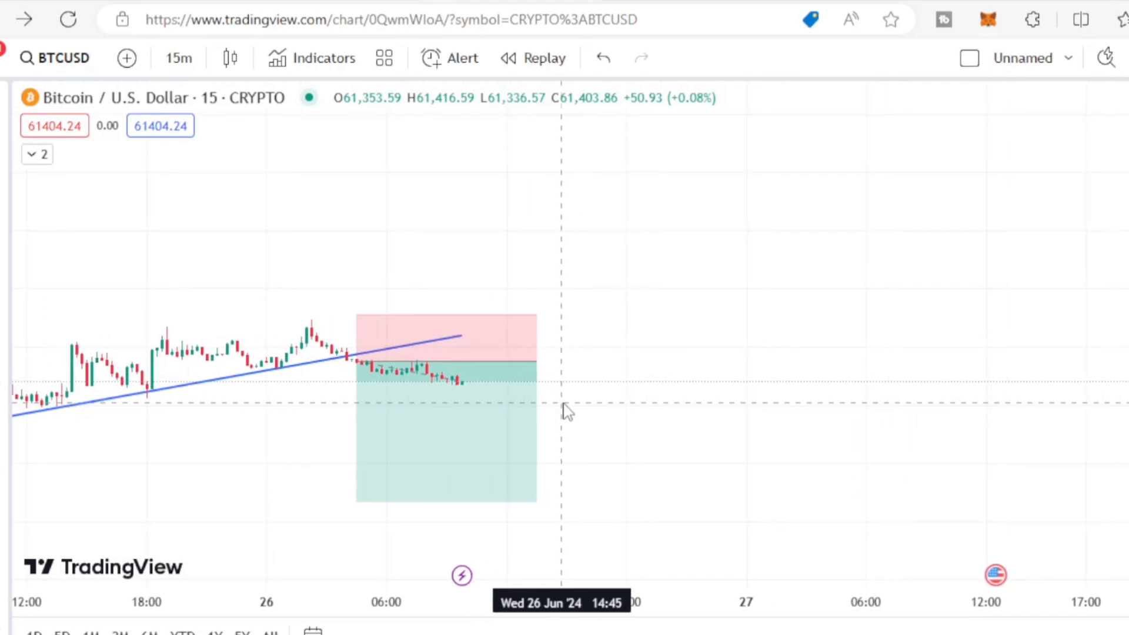
pyautogui.moveTo(467, 376)
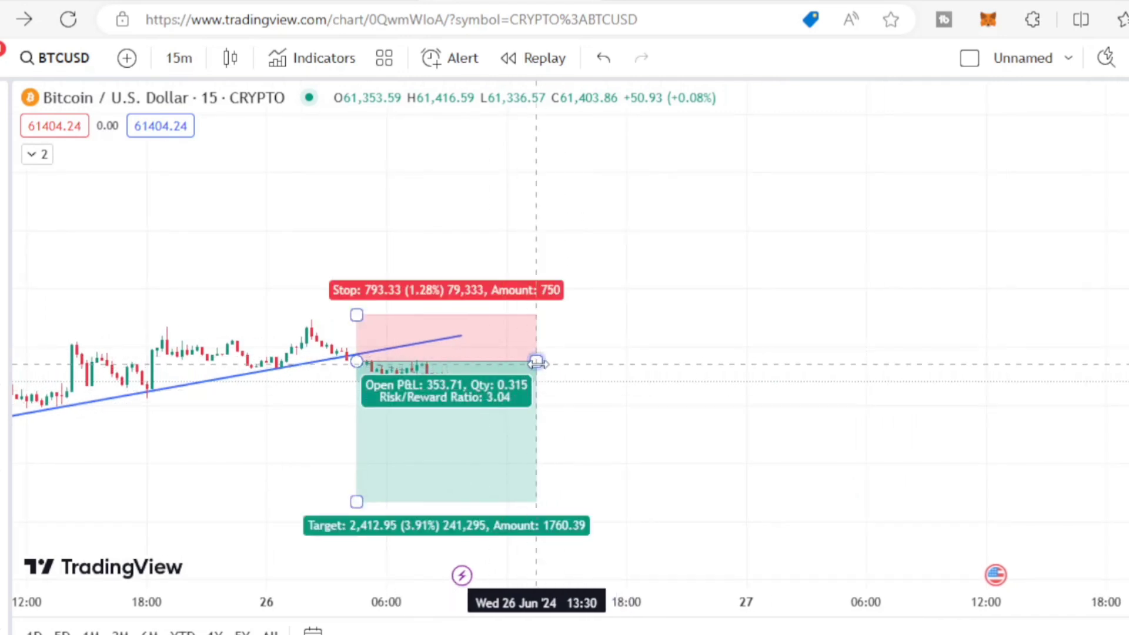
pyautogui.moveTo(536, 362); pyautogui.dragTo(941, 359)
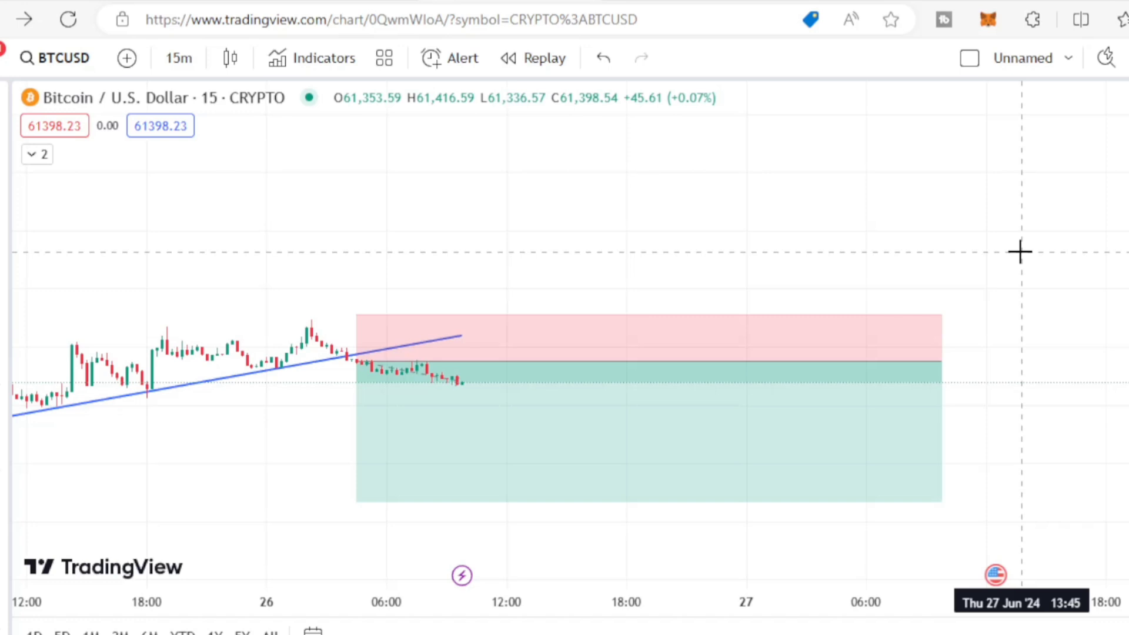
# Switch the chart interval to 4 hours and look over the June price history.
pyautogui.click(176, 64)
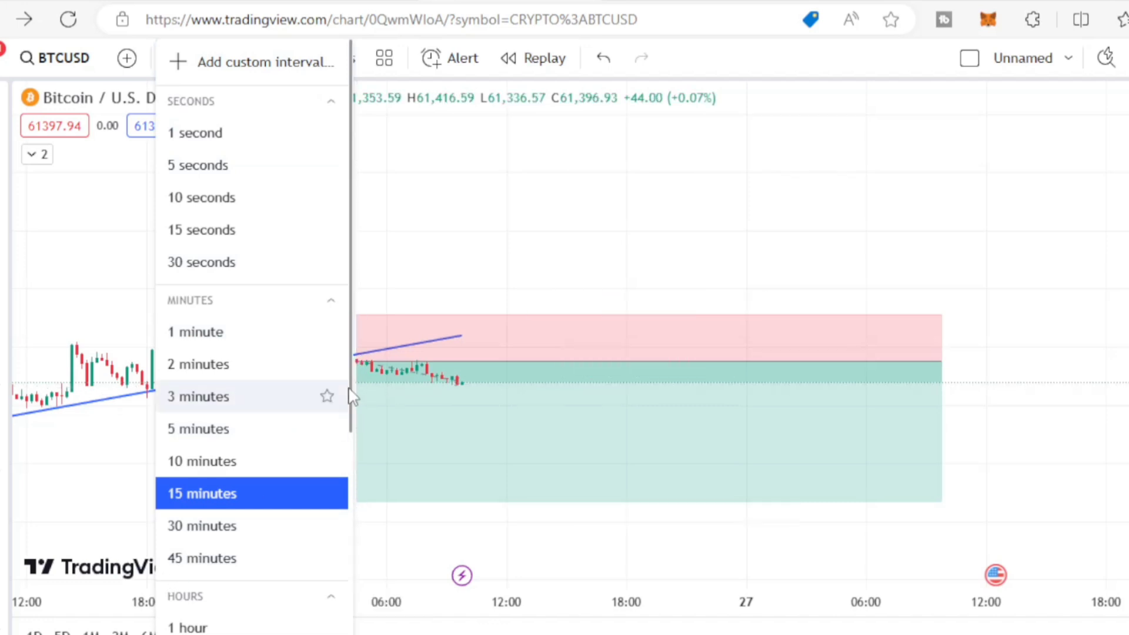
pyautogui.scroll(-3, 349, 434)
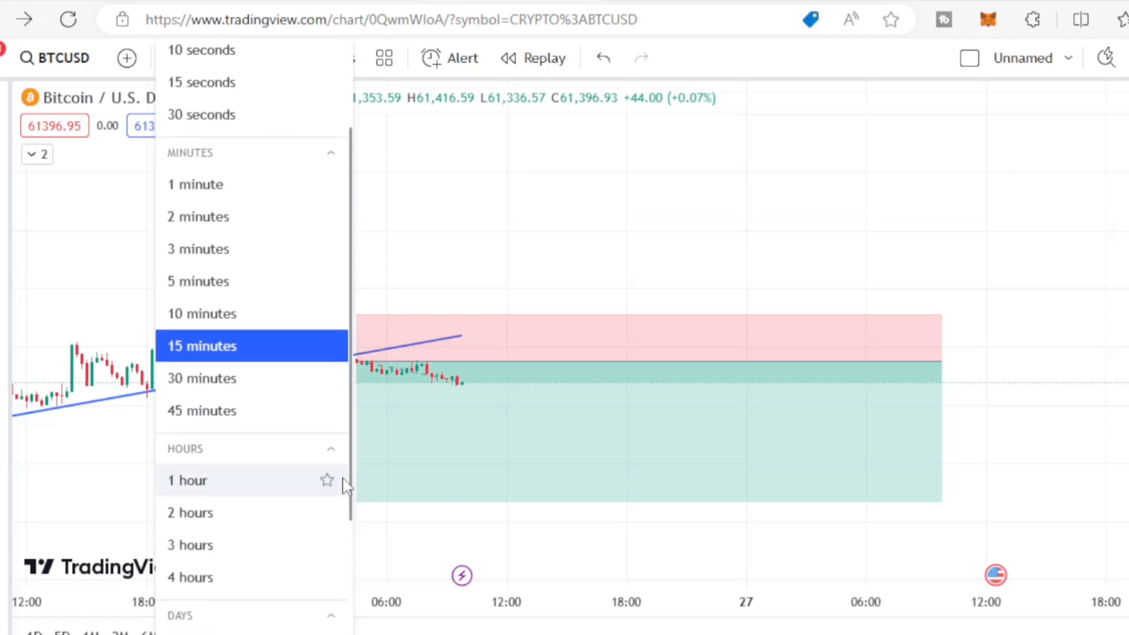
pyautogui.click(187, 582)
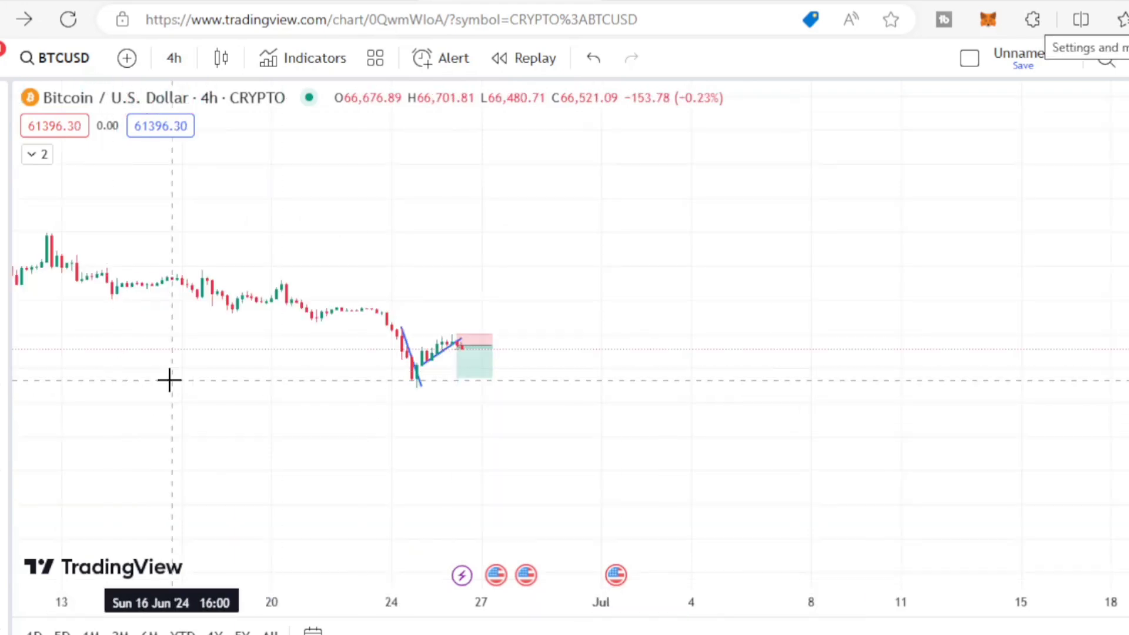
pyautogui.moveTo(234, 383); pyautogui.dragTo(631, 410)
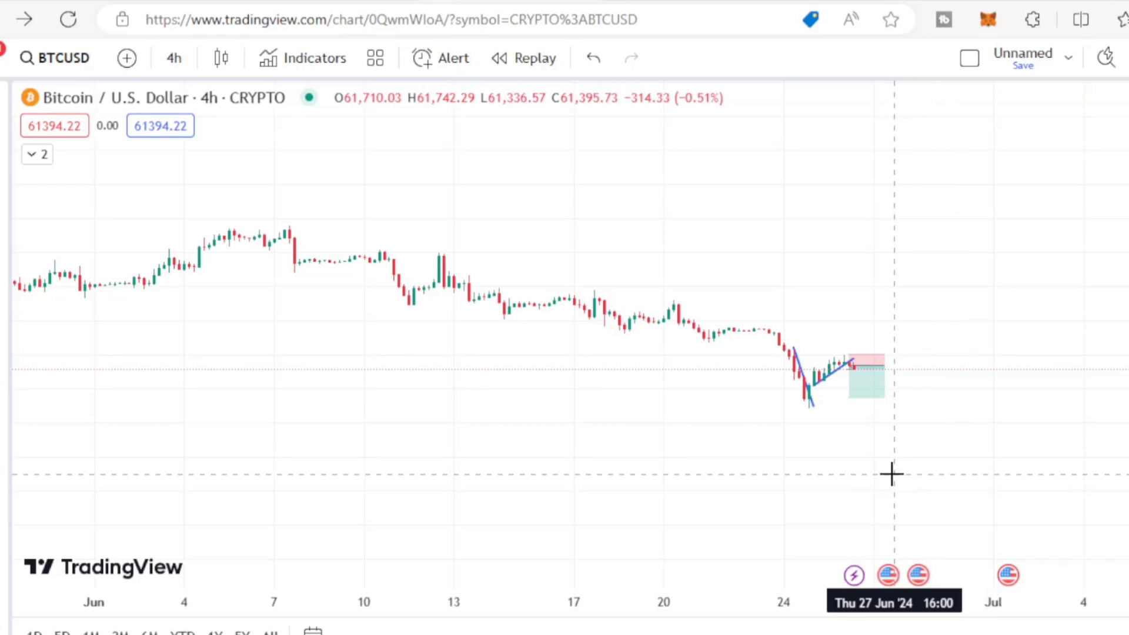
pyautogui.moveTo(990, 390); pyautogui.dragTo(651, 422)
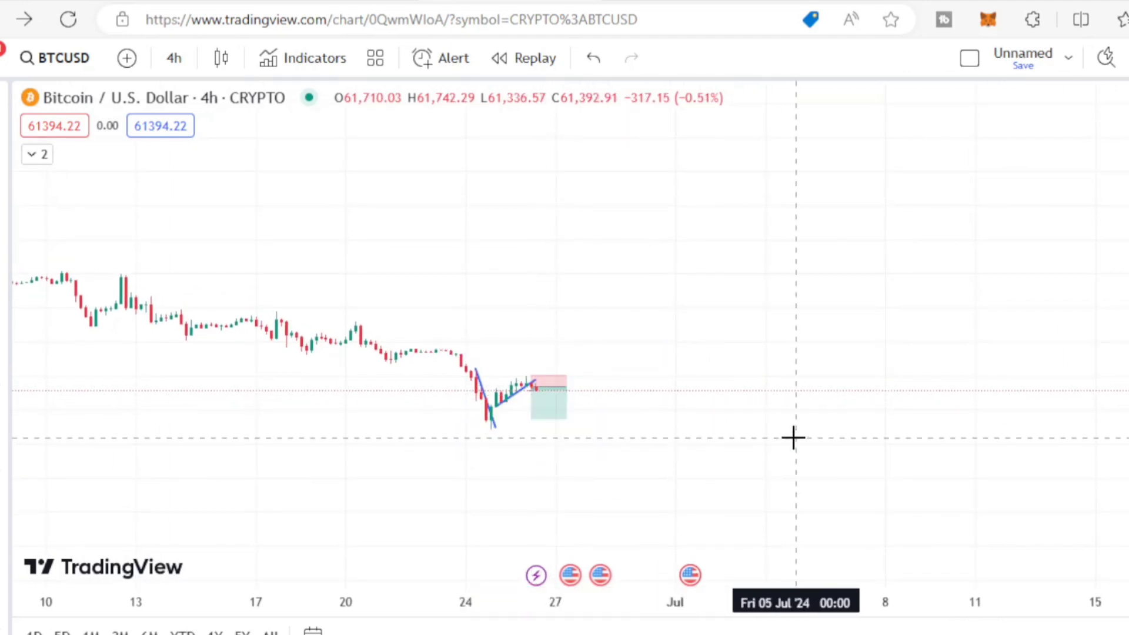
pyautogui.moveTo(480, 474); pyautogui.dragTo(831, 437)
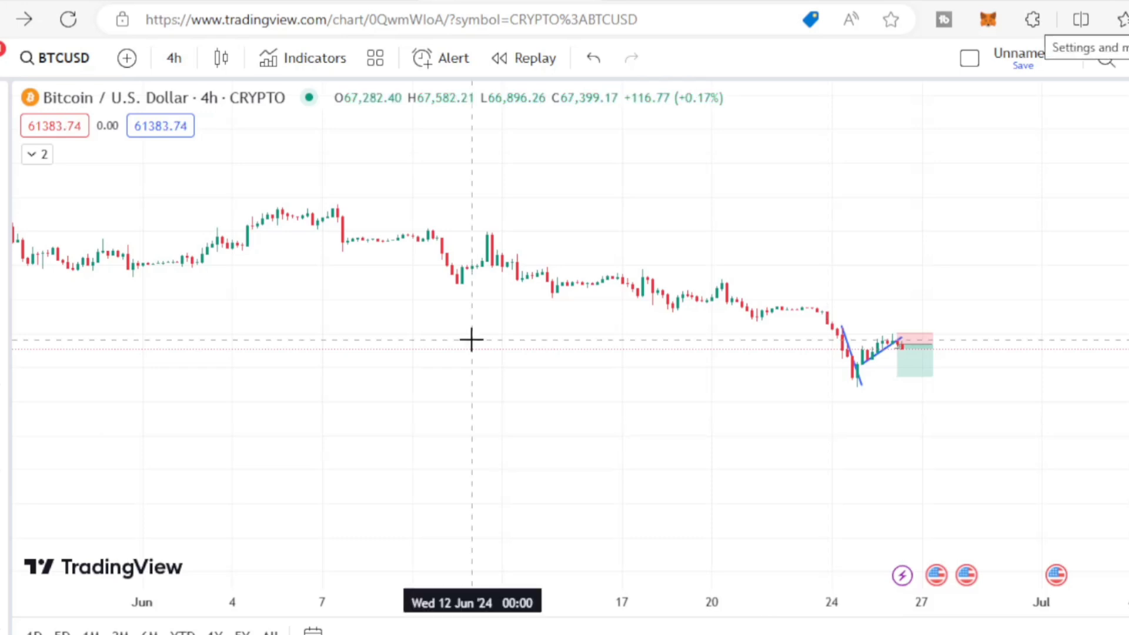
# Delete the short position, the ascending trend line and the descending trend line from the chart.
pyautogui.click(926, 353)
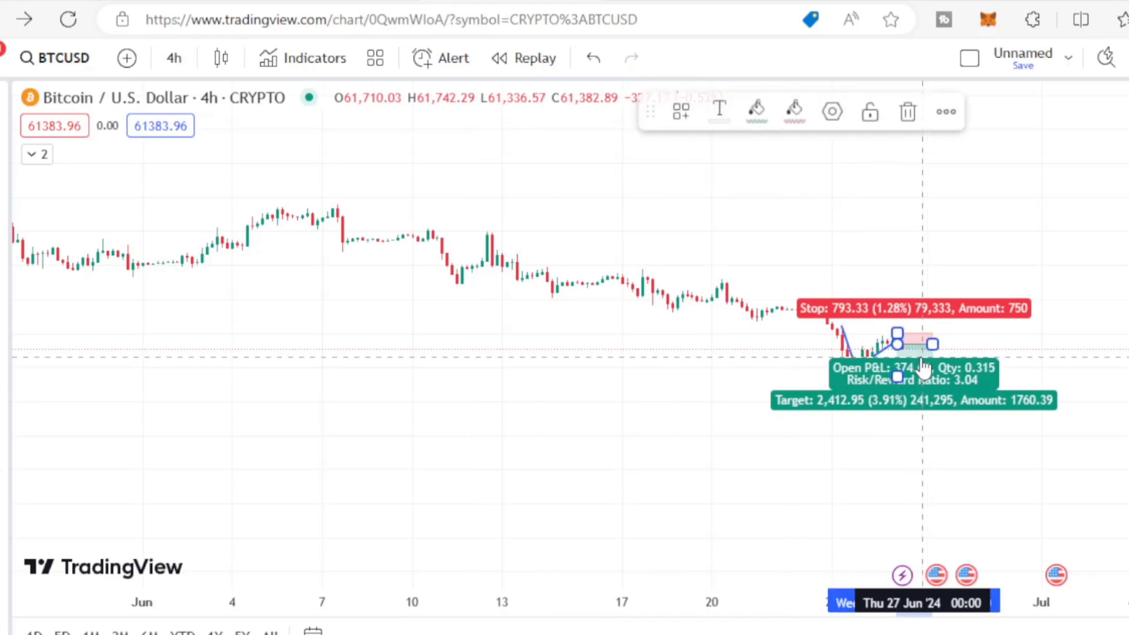
pyautogui.click(908, 111)
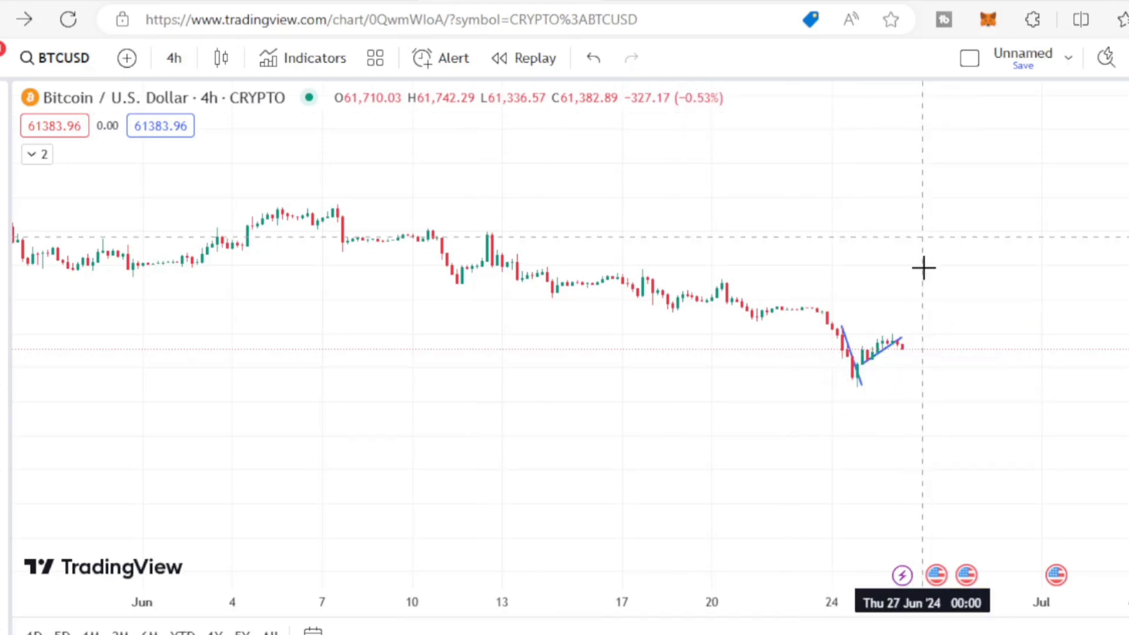
pyautogui.click(884, 353)
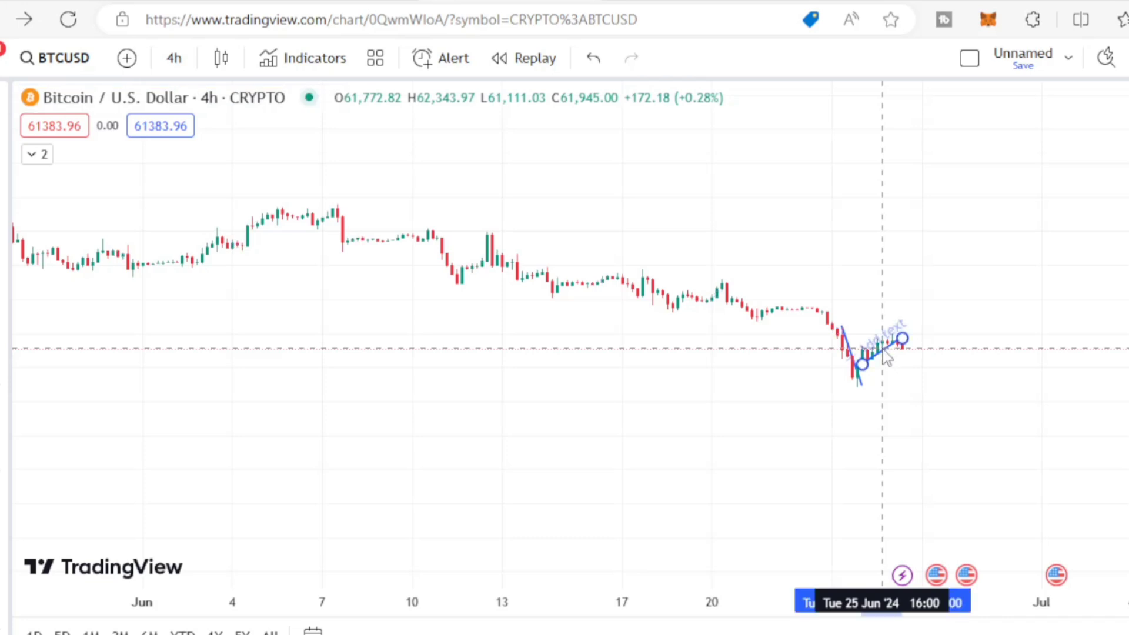
pyautogui.click(976, 112)
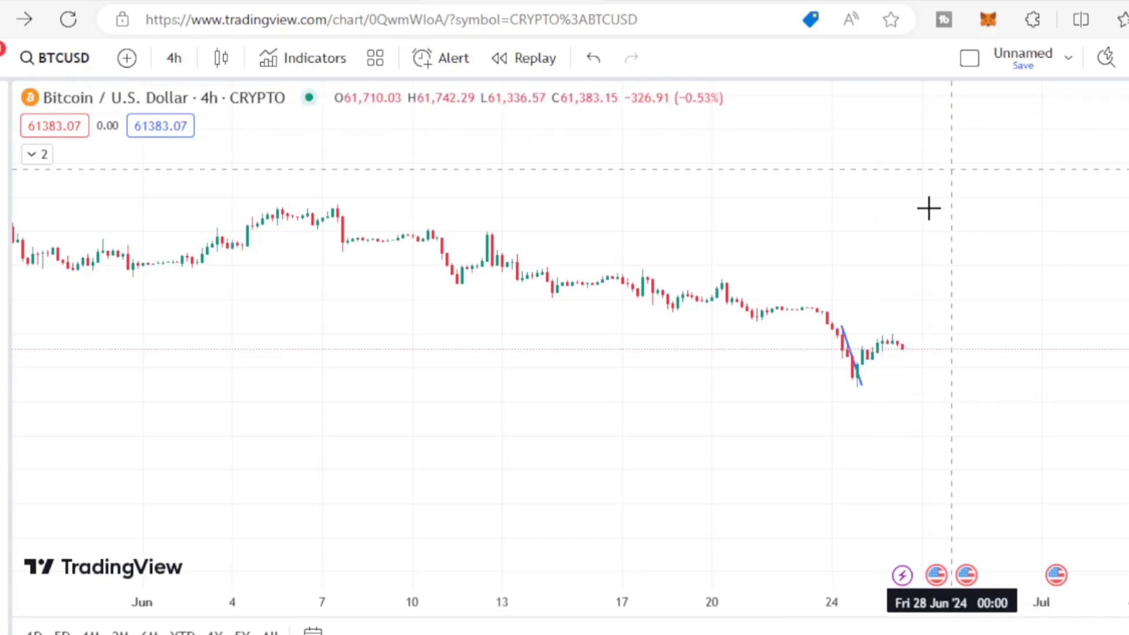
pyautogui.click(848, 355)
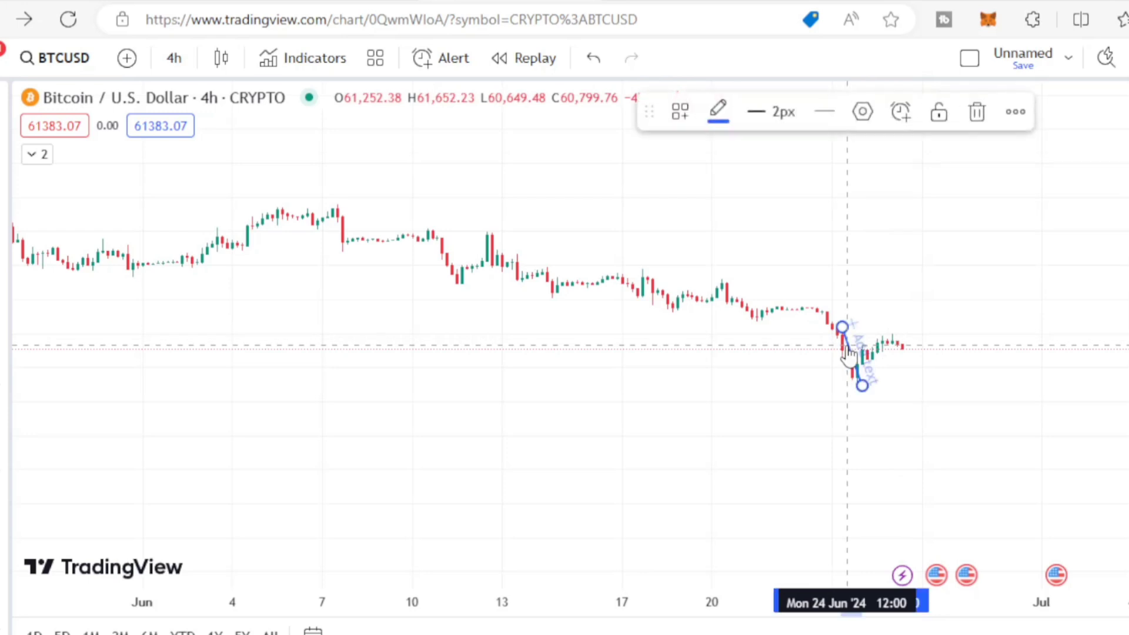
pyautogui.click(976, 110)
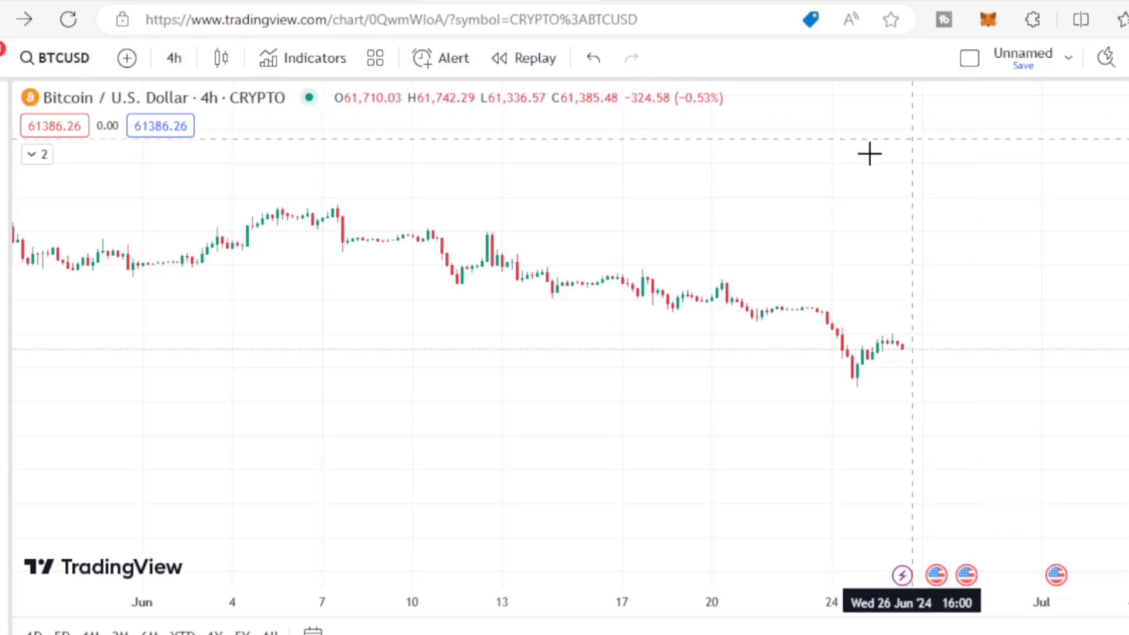
# Show the hidden Supertrend 10 3 indicator on the chart.
pyautogui.click(33, 155)
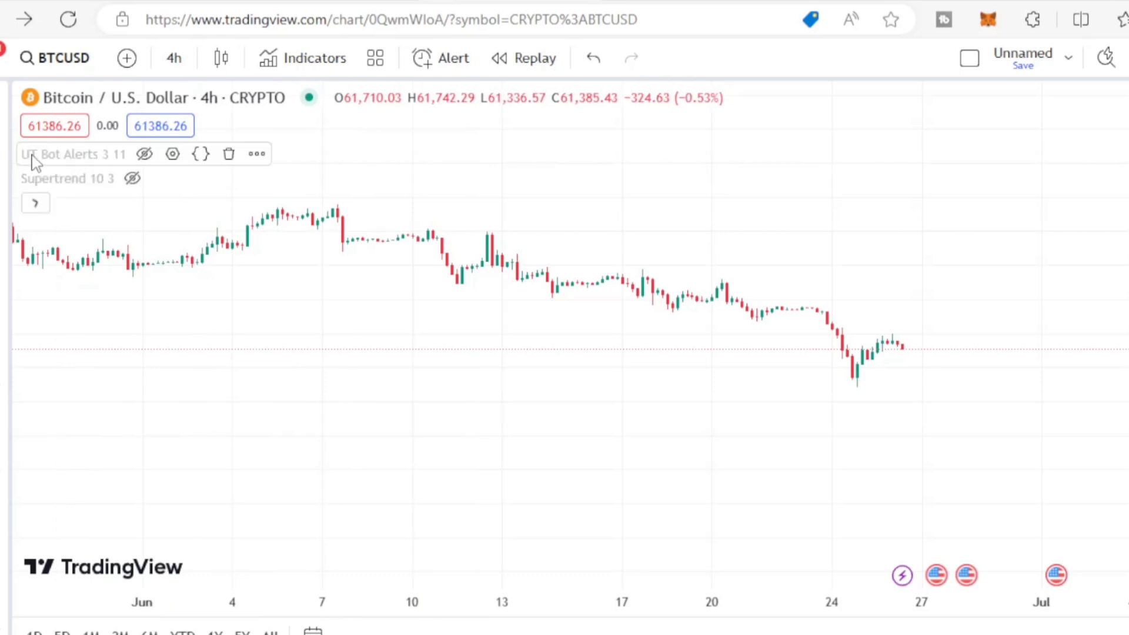
pyautogui.click(132, 178)
pyautogui.click(36, 203)
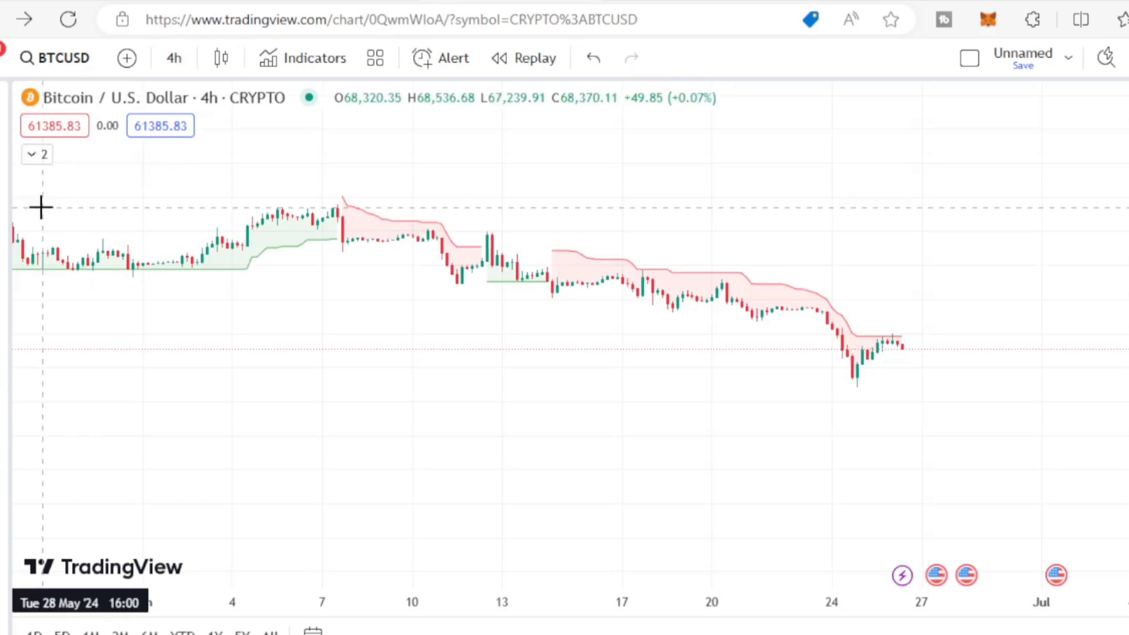
# Search the indicator library for "supertre" and close it without adding anything.
pyautogui.click(280, 54)
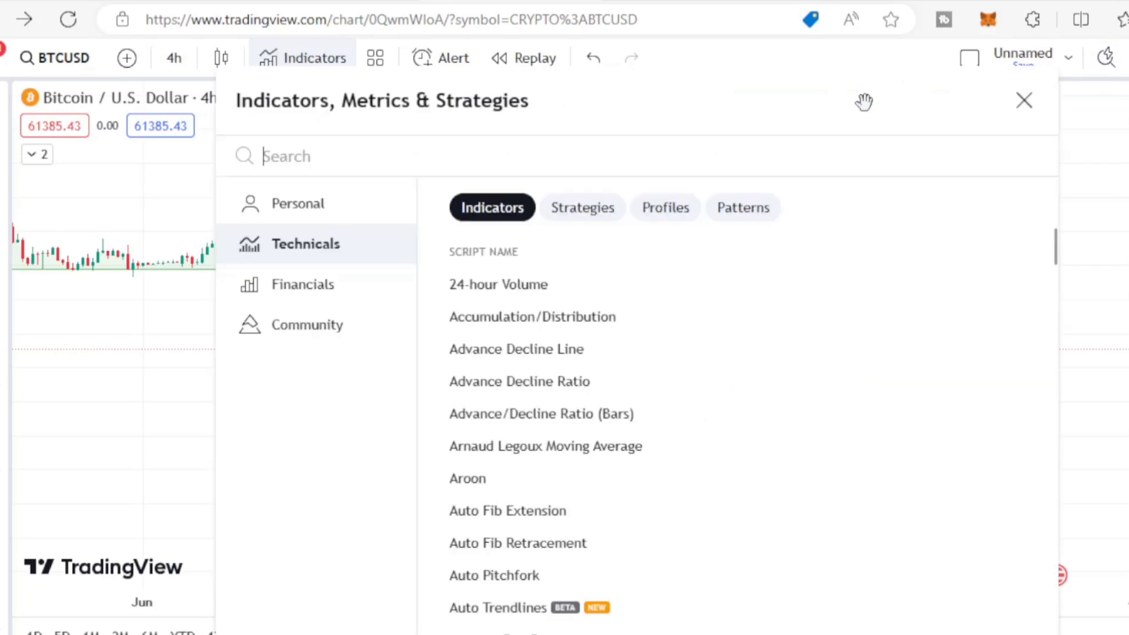
pyautogui.write('supr')
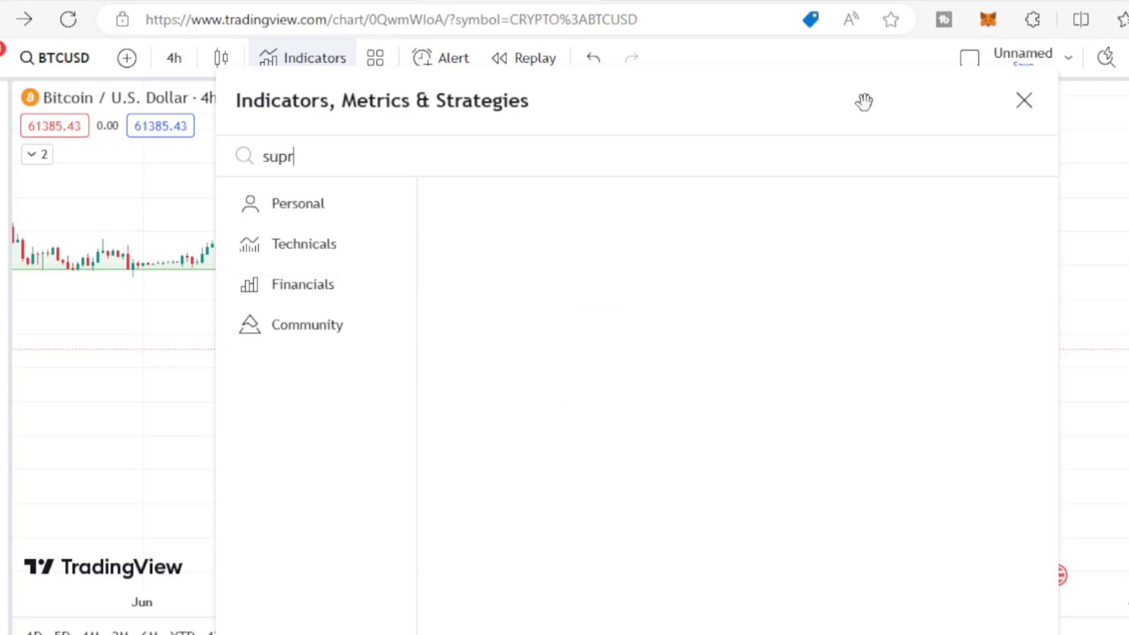
pyautogui.press('BackSpace')
pyautogui.write('et')
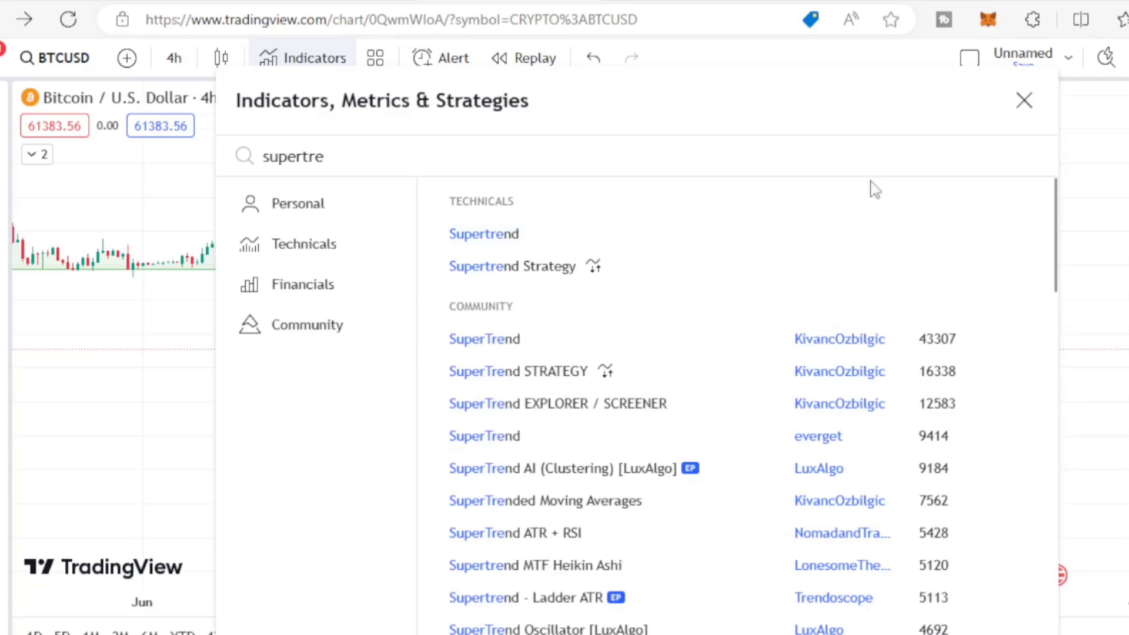
pyautogui.click(1024, 102)
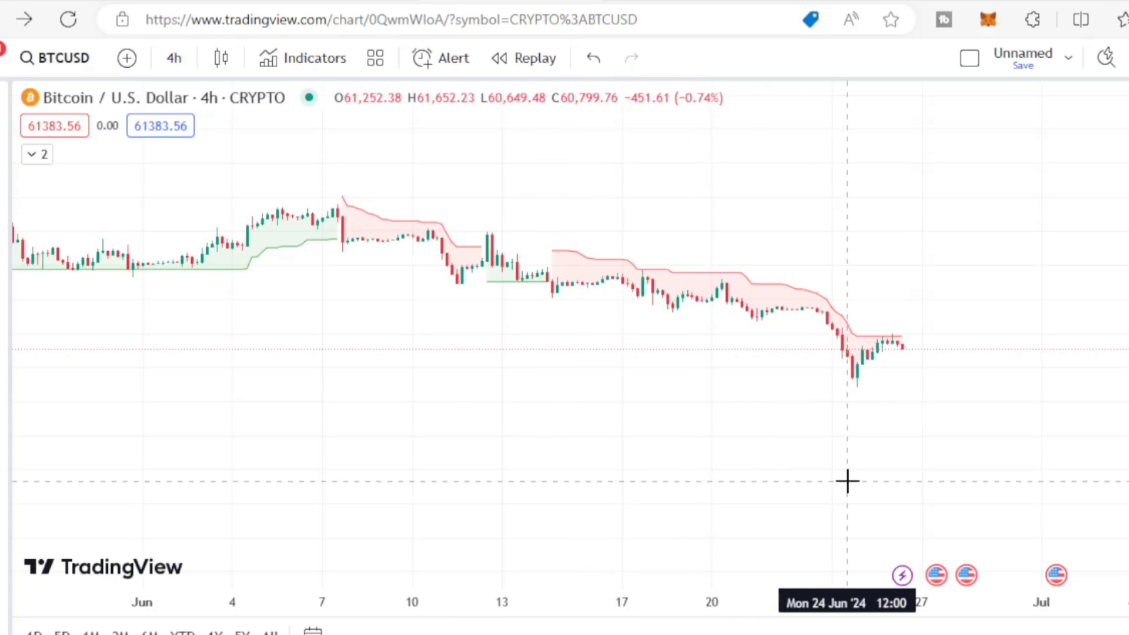
# Hide the Supertrend 10 3 indicator on the chart and collapse the indicator list.
pyautogui.moveTo(764, 488); pyautogui.dragTo(577, 498)
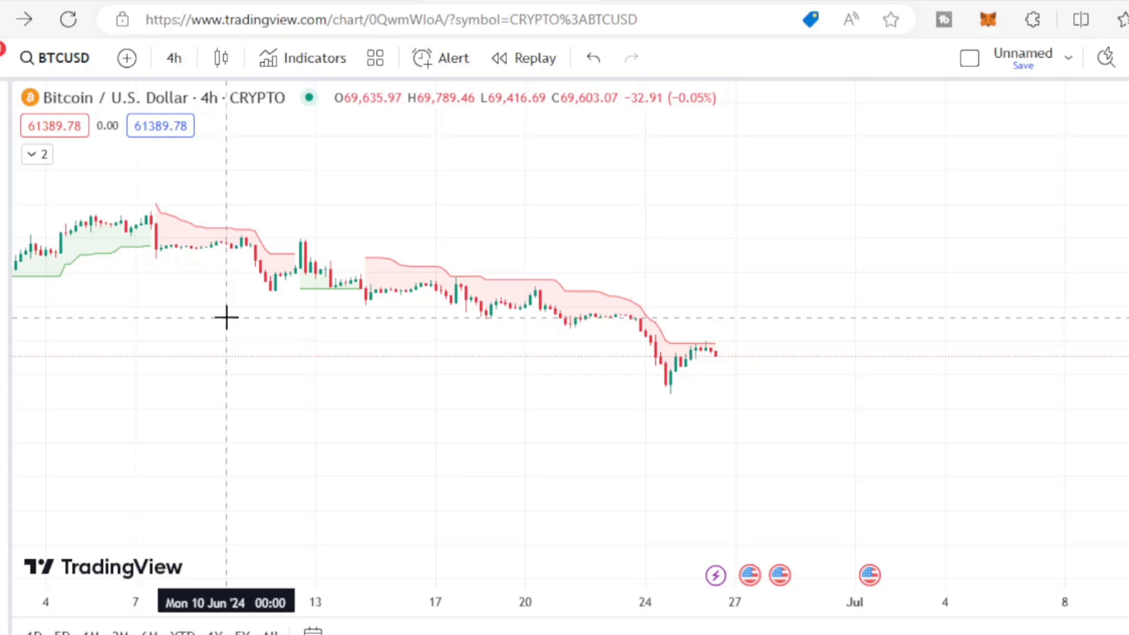
pyautogui.click(38, 154)
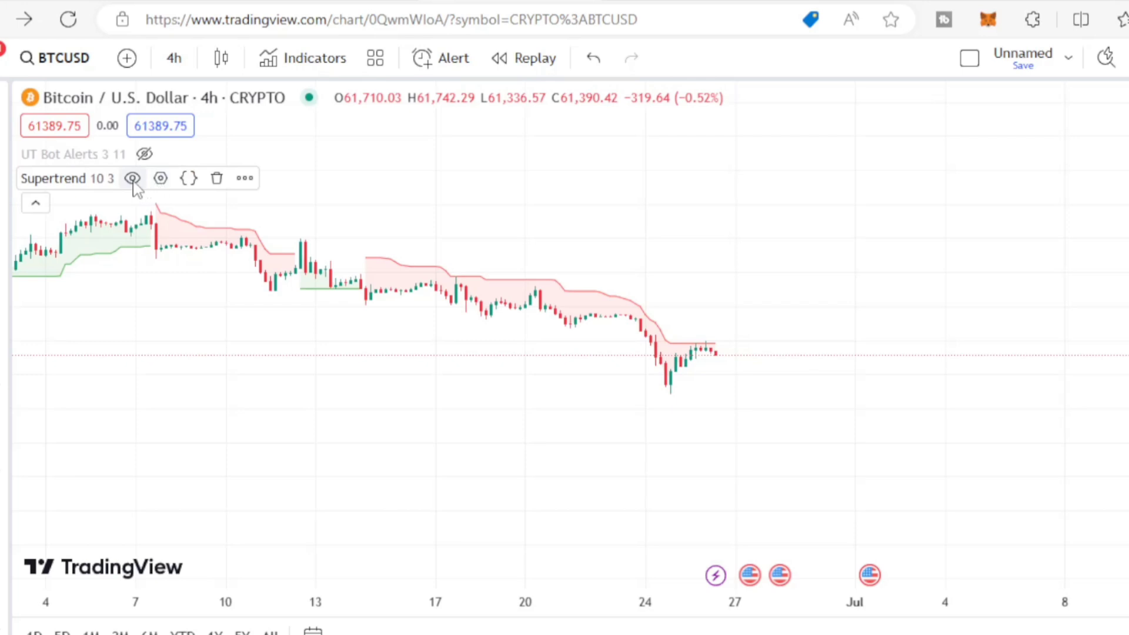
pyautogui.click(132, 179)
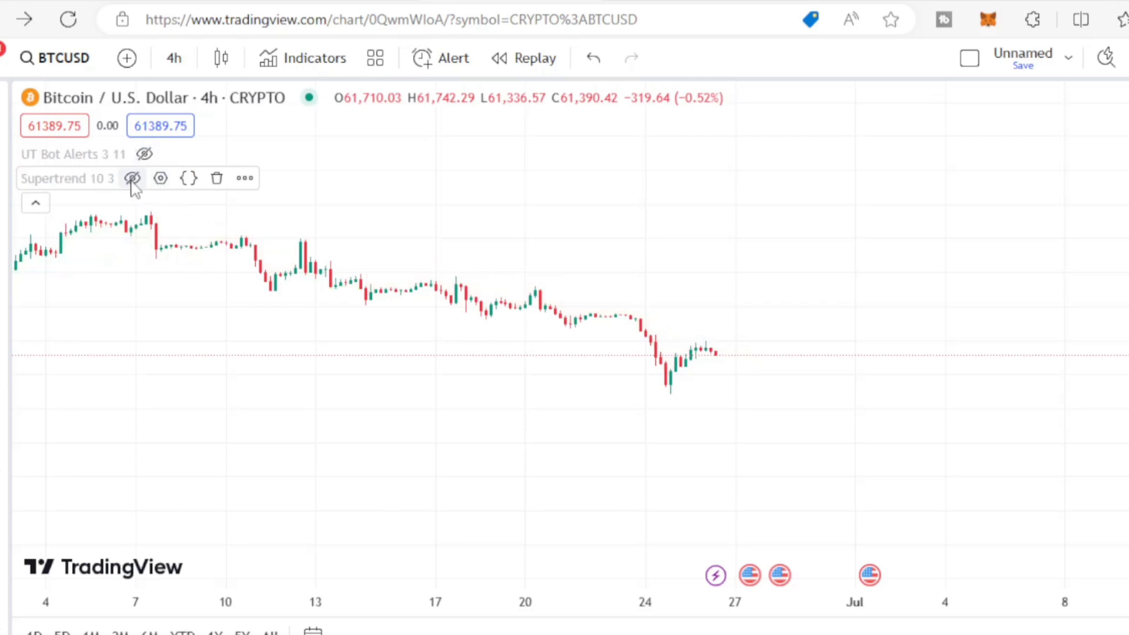
pyautogui.click(35, 206)
# Switch the chart interval to 15 minutes.
pyautogui.moveTo(406, 364); pyautogui.dragTo(634, 388)
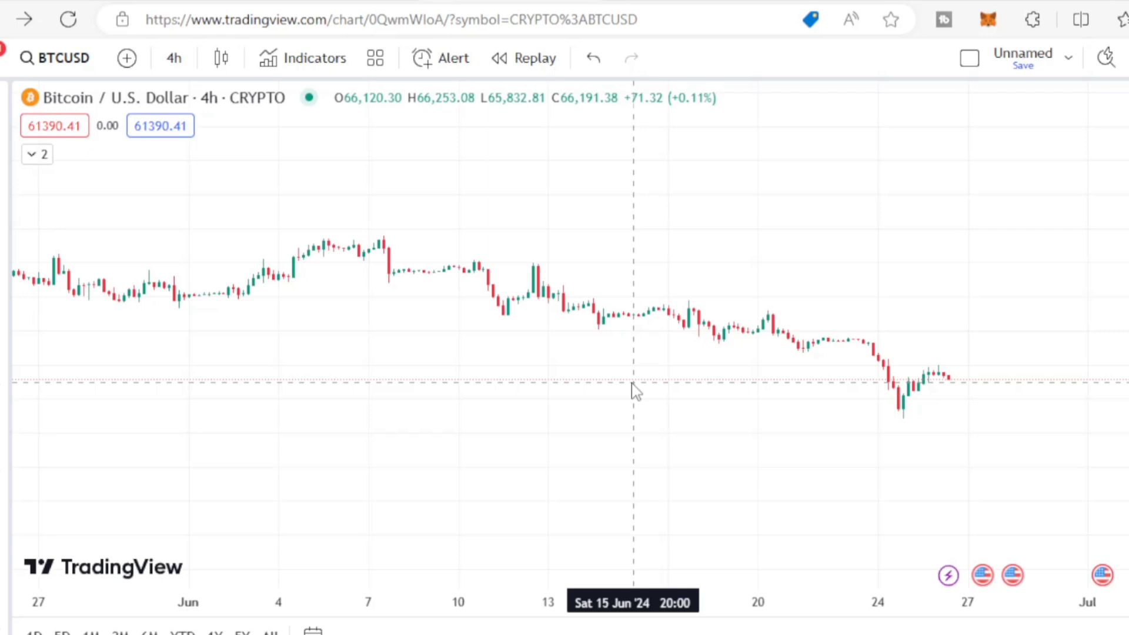
pyautogui.write('15')
pyautogui.press('Return')
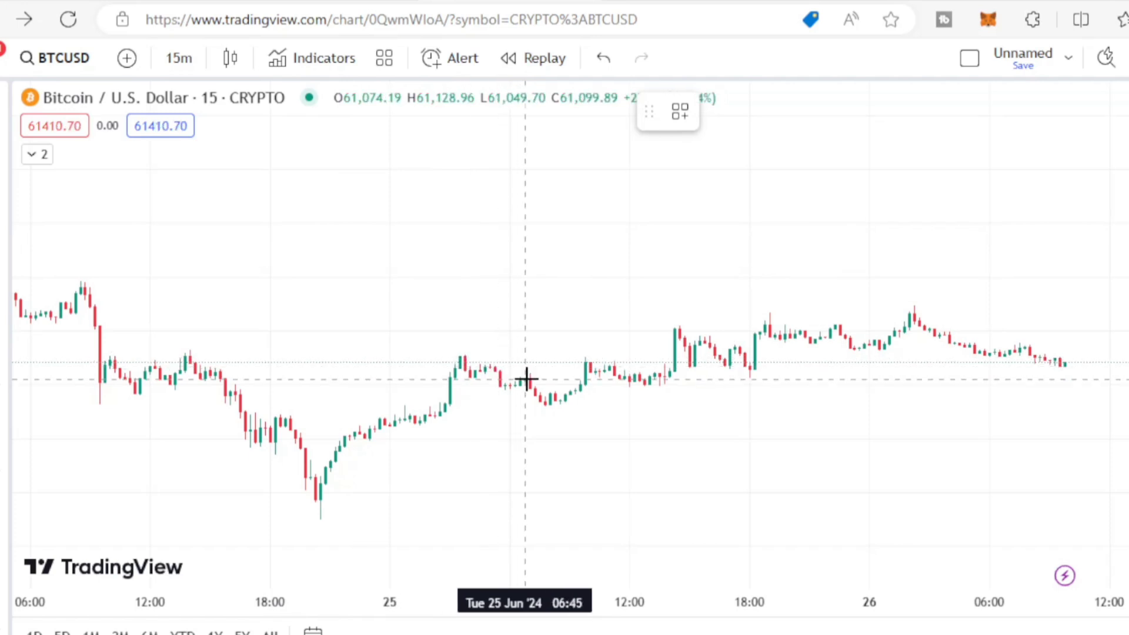
# Draw a descending trend line from the 25 June 03:45 swing high to 14:00, across the following pullback.
pyautogui.click(464, 353)
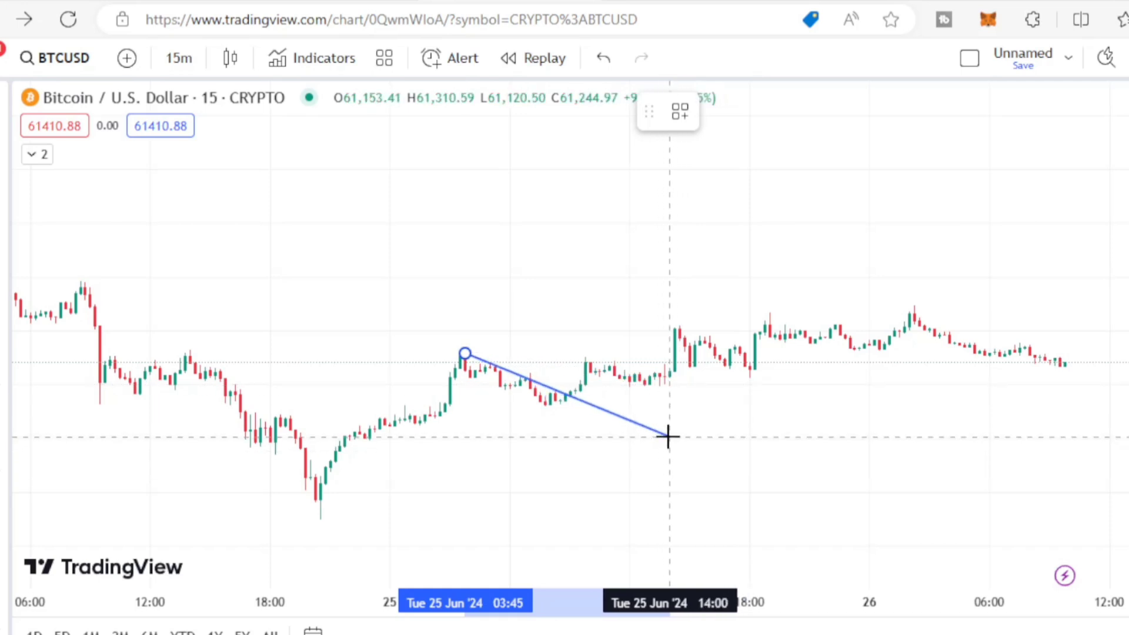
pyautogui.click(668, 436)
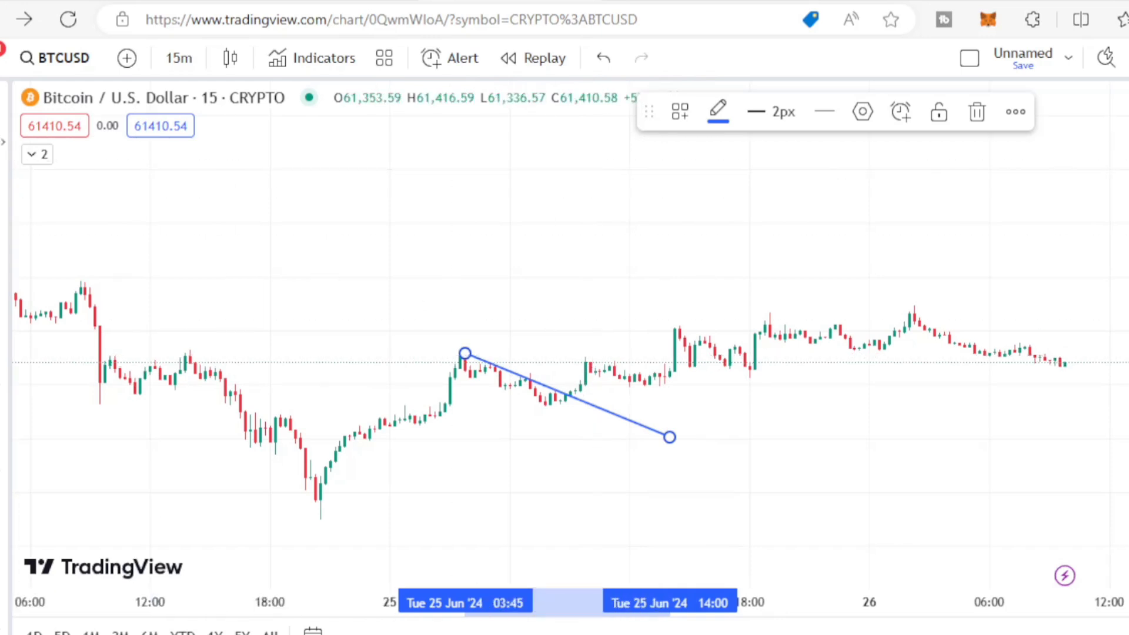
pyautogui.click(433, 337)
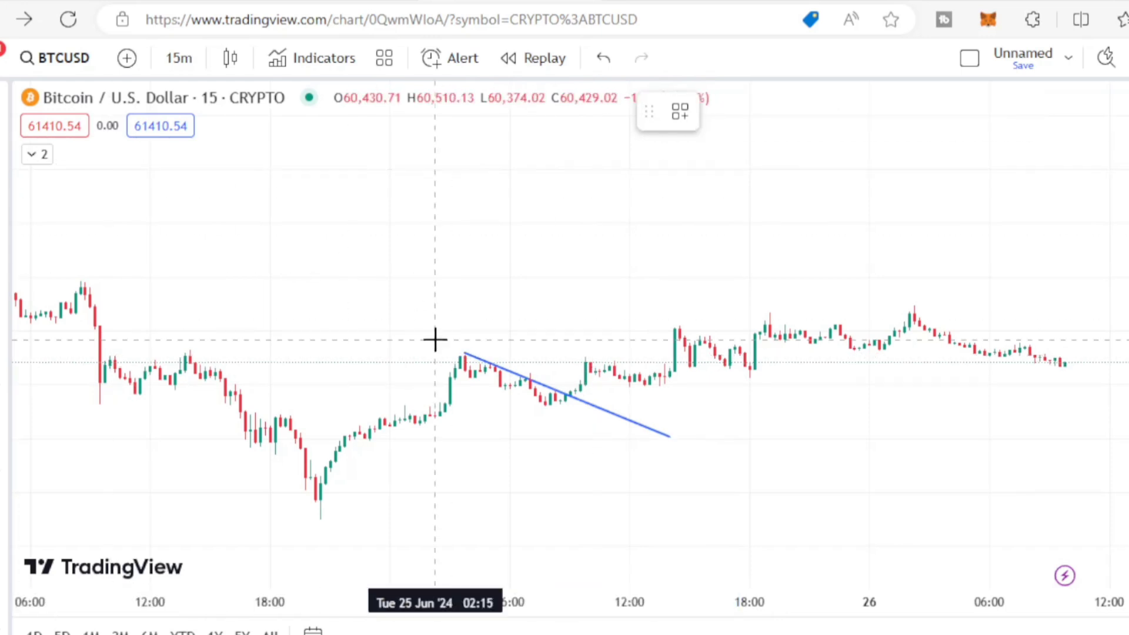
# Draw a second descending trend line from the 25 June 09:45 swing high to 16:00.
pyautogui.click(584, 354)
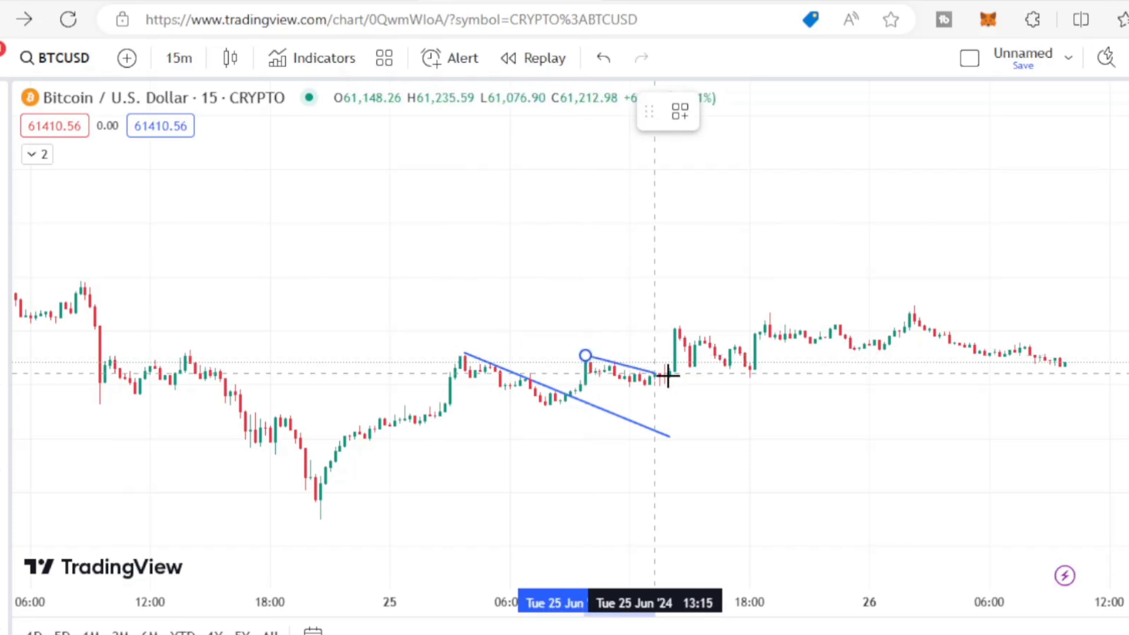
pyautogui.click(710, 383)
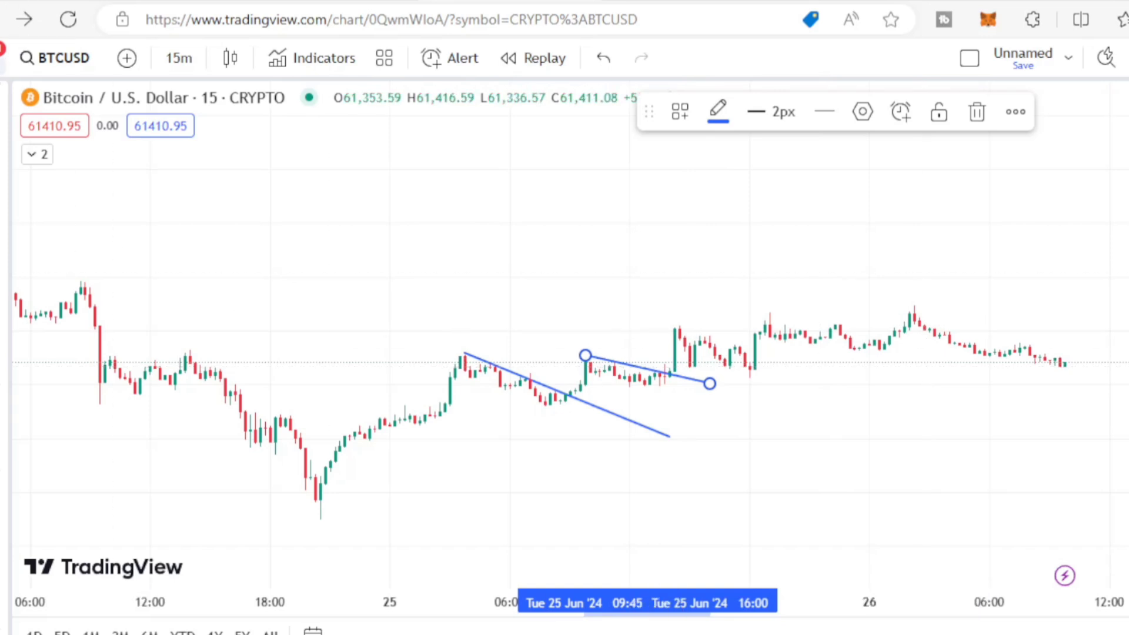
pyautogui.press('Escape')
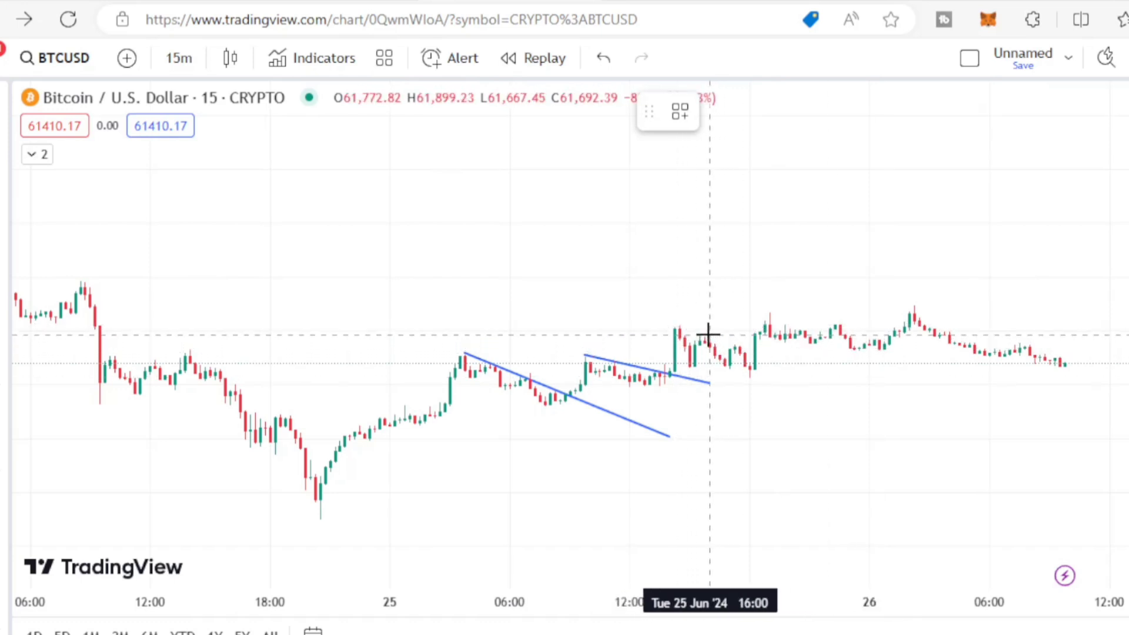
# Draw a third descending trend line from the 25 June 14:15 swing high to late on 25 June.
pyautogui.click(675, 324)
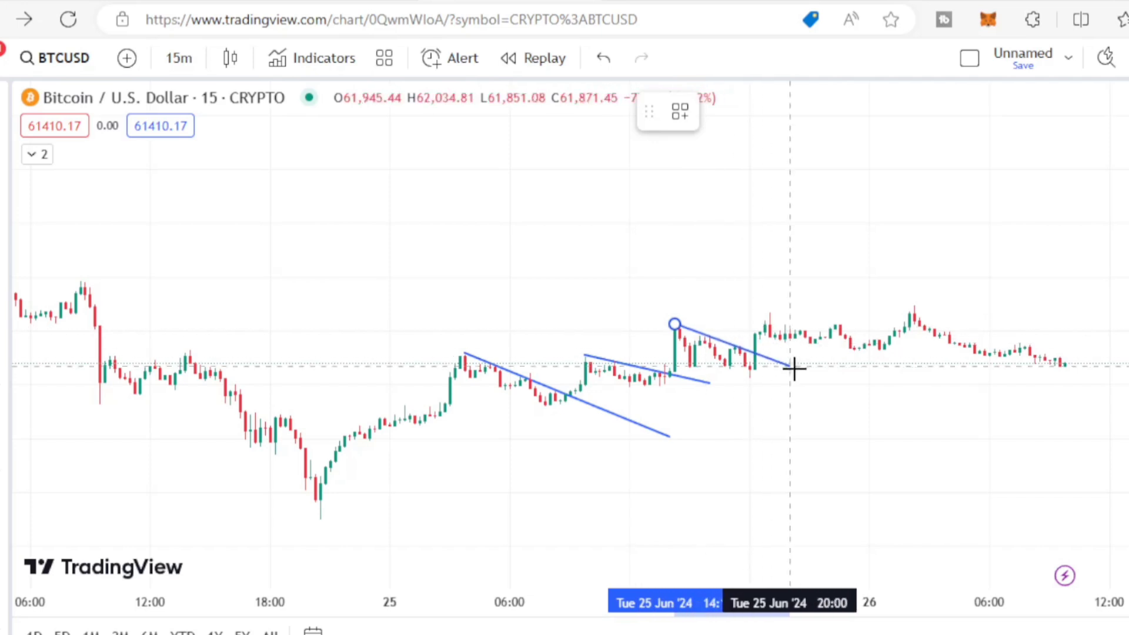
pyautogui.click(863, 391)
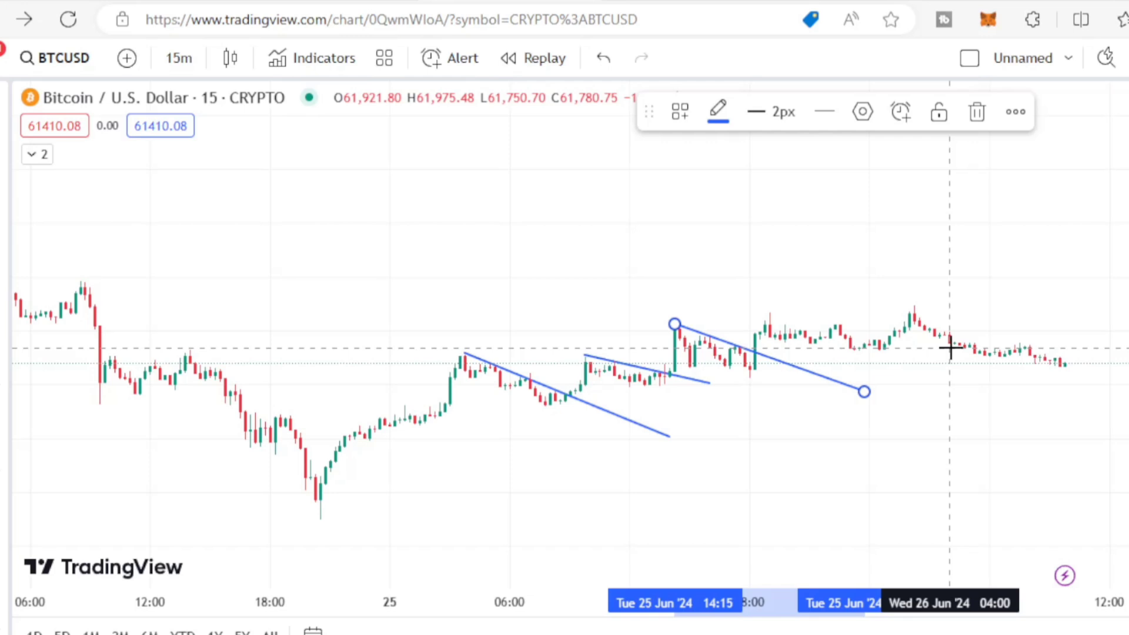
pyautogui.click(1123, 420)
# Draw an ascending trend line under the lows from 25 June 07:30 and adjust its end to 26 June 09:30.
pyautogui.moveTo(1052, 424); pyautogui.dragTo(753, 434)
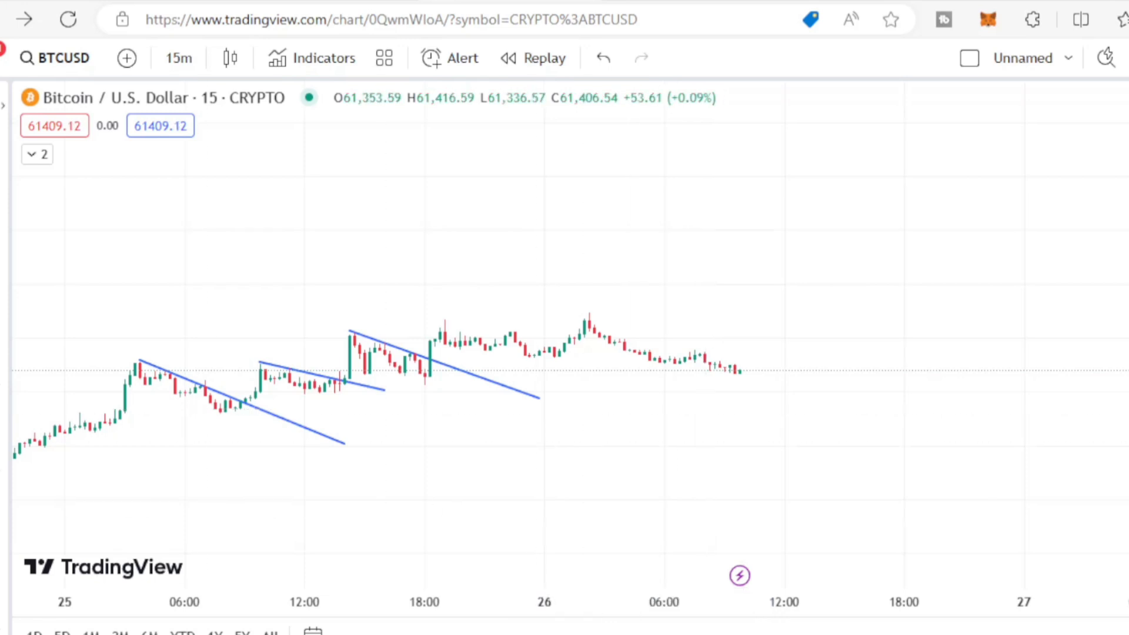
pyautogui.click(216, 415)
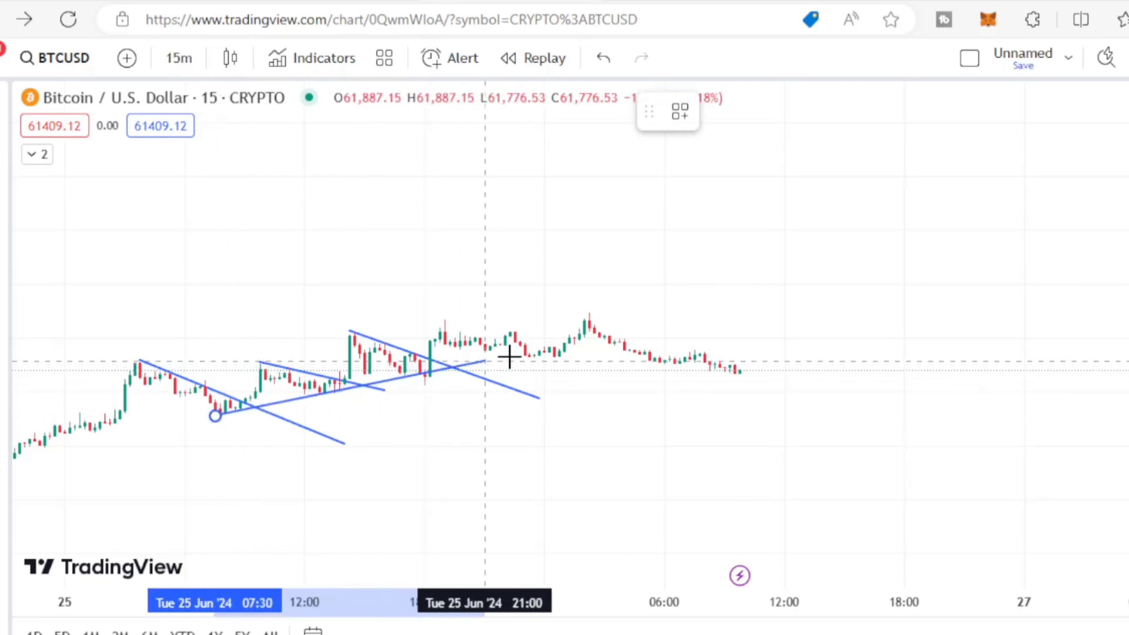
pyautogui.click(729, 319)
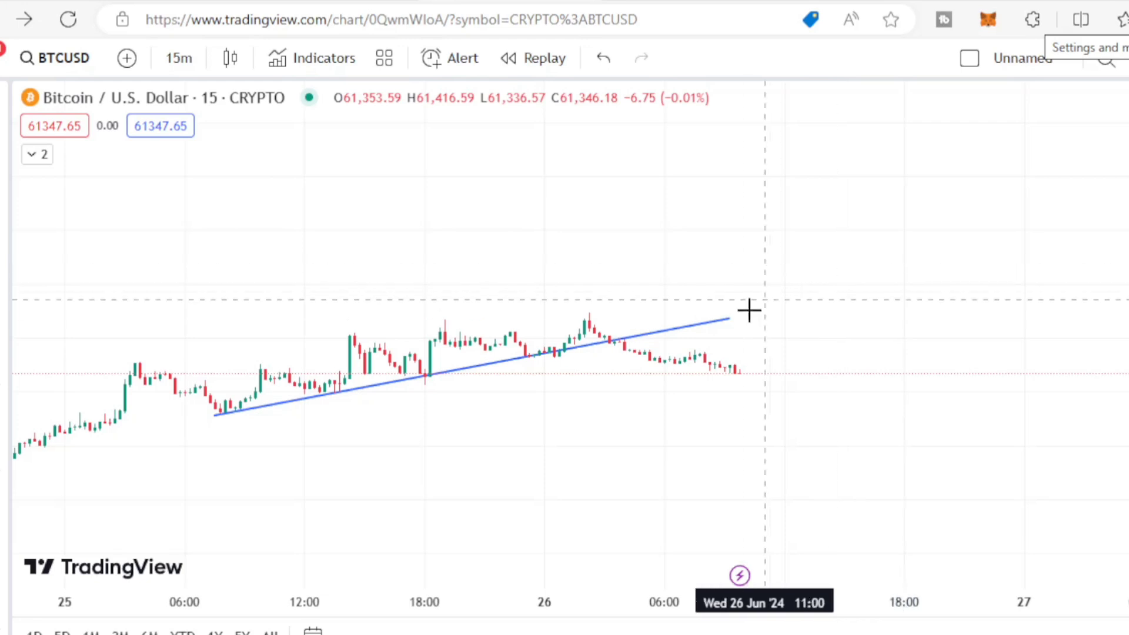
pyautogui.click(729, 320)
pyautogui.moveTo(729, 320); pyautogui.dragTo(736, 327)
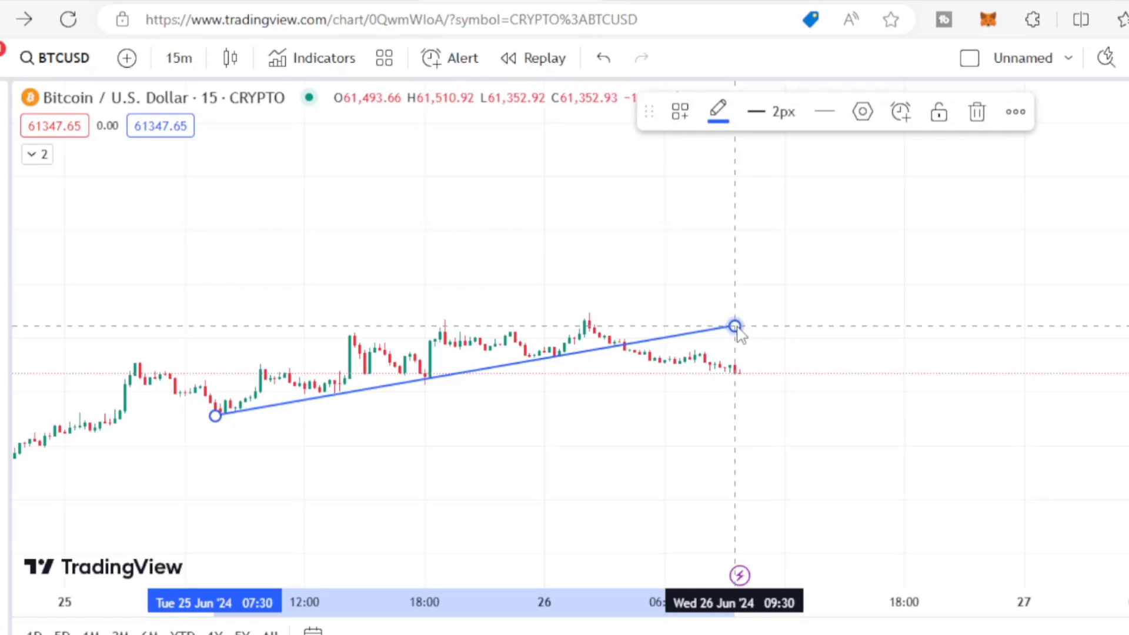
pyautogui.click(775, 321)
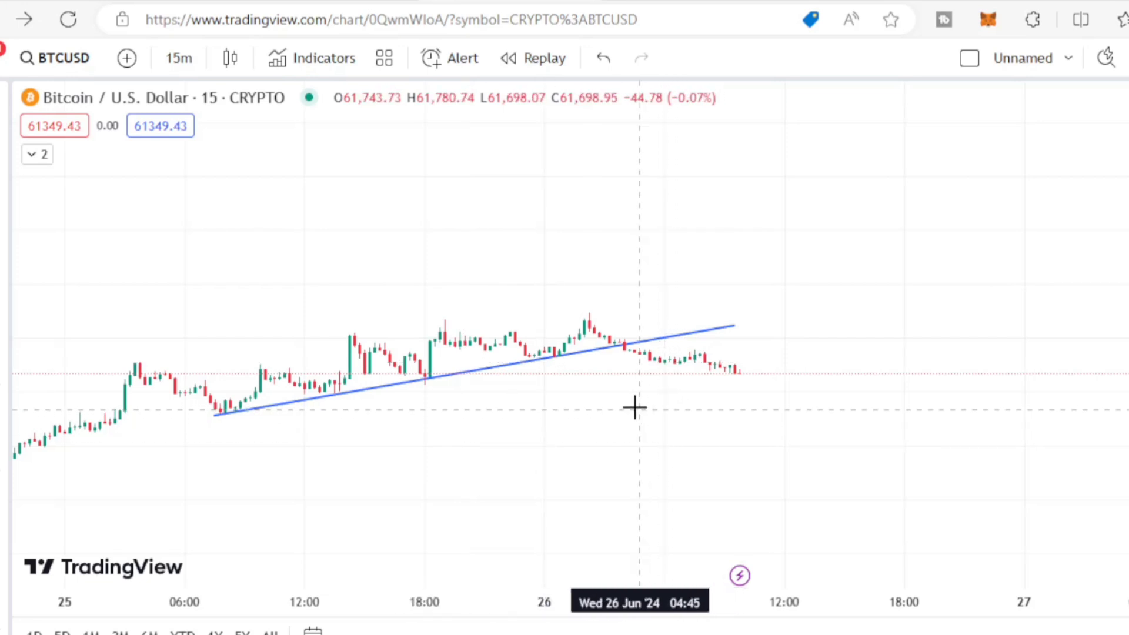
# Delete the ascending trend line under the lows.
pyautogui.click(524, 363)
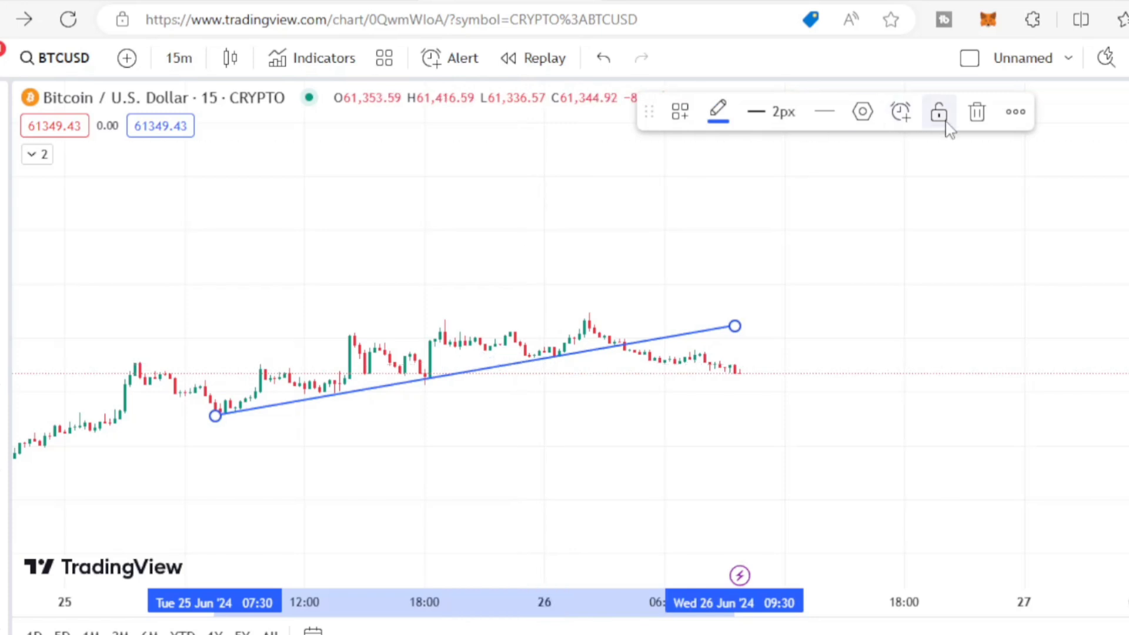
pyautogui.click(976, 112)
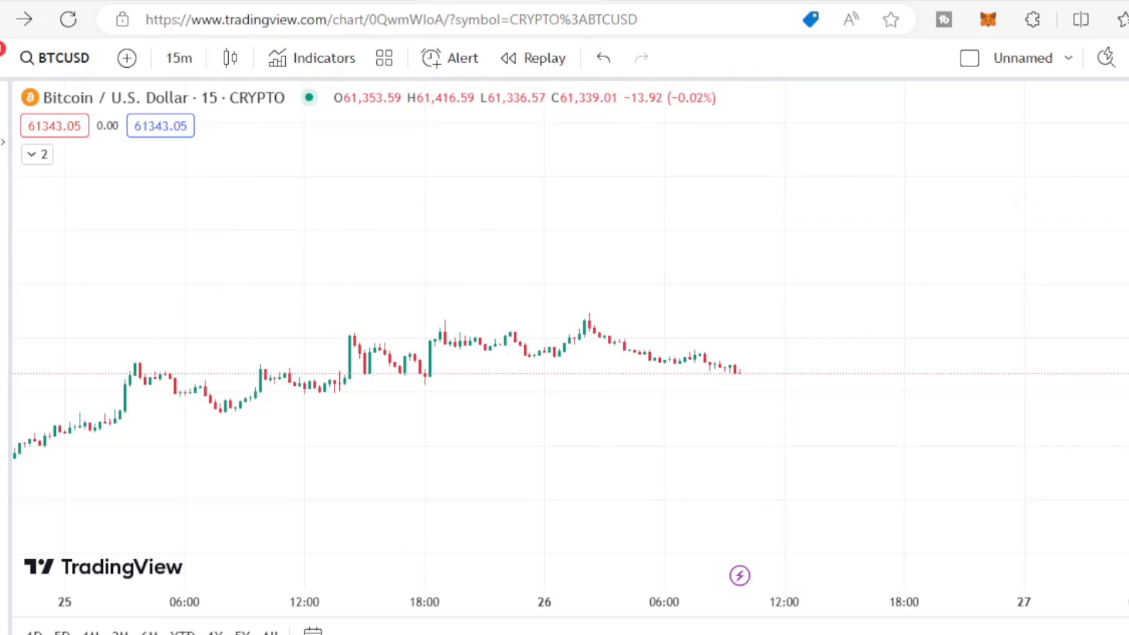
# Draw a descending trend line from the 26 June 02:15 high over the lower highs, extending into early 27 June.
pyautogui.click(588, 311)
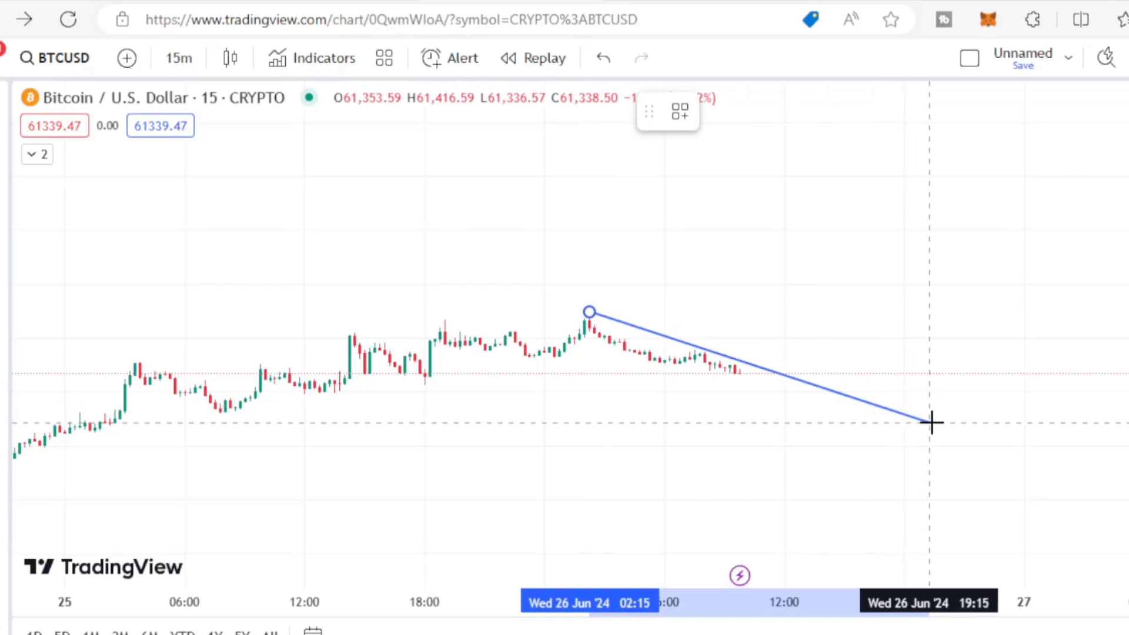
pyautogui.click(1046, 468)
pyautogui.click(1067, 439)
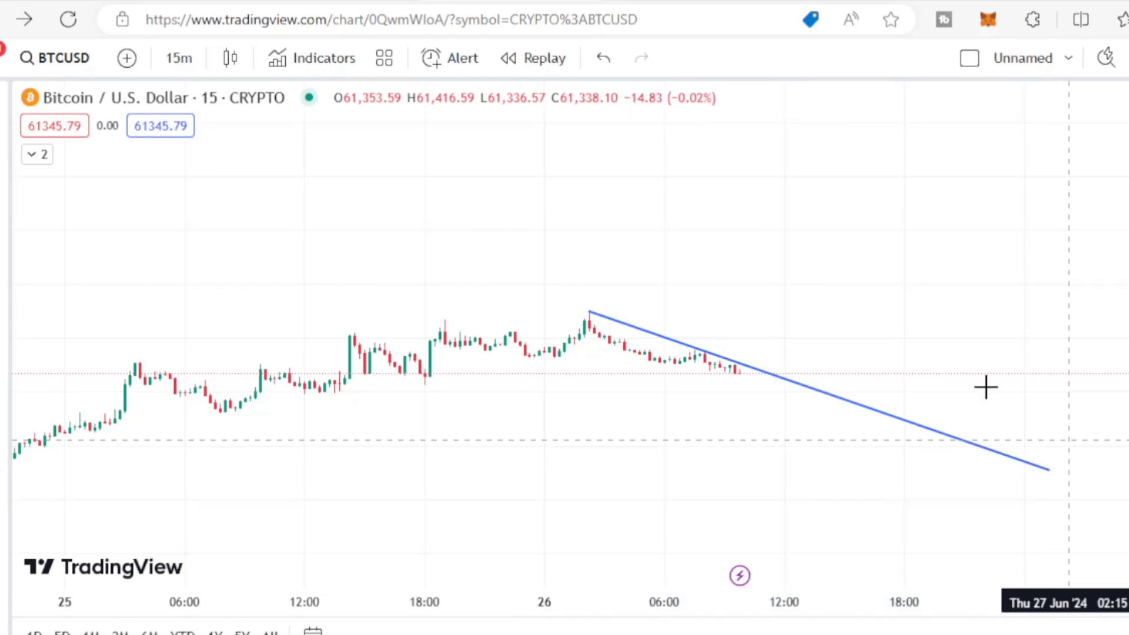
pyautogui.moveTo(880, 303); pyautogui.dragTo(696, 315)
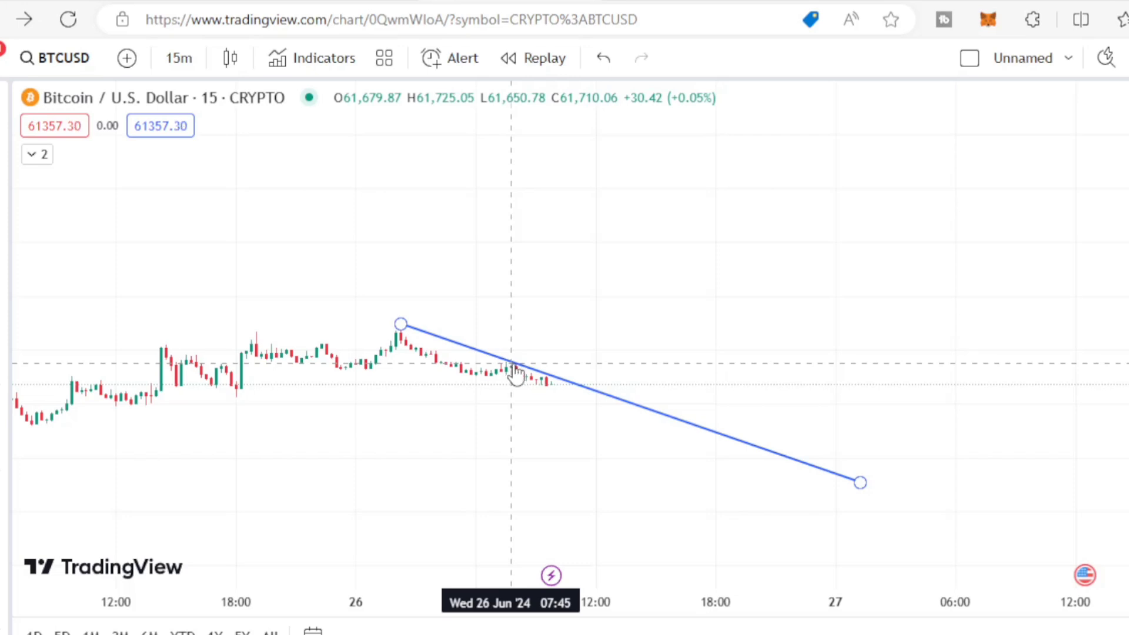
pyautogui.click(700, 222)
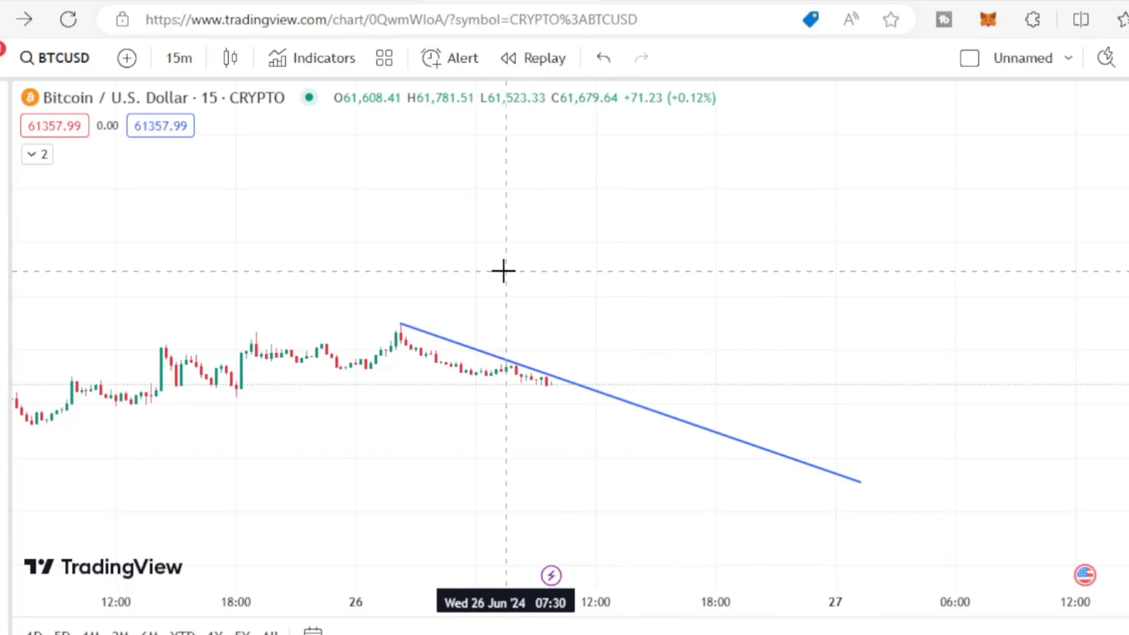
pyautogui.moveTo(600, 267); pyautogui.dragTo(887, 295)
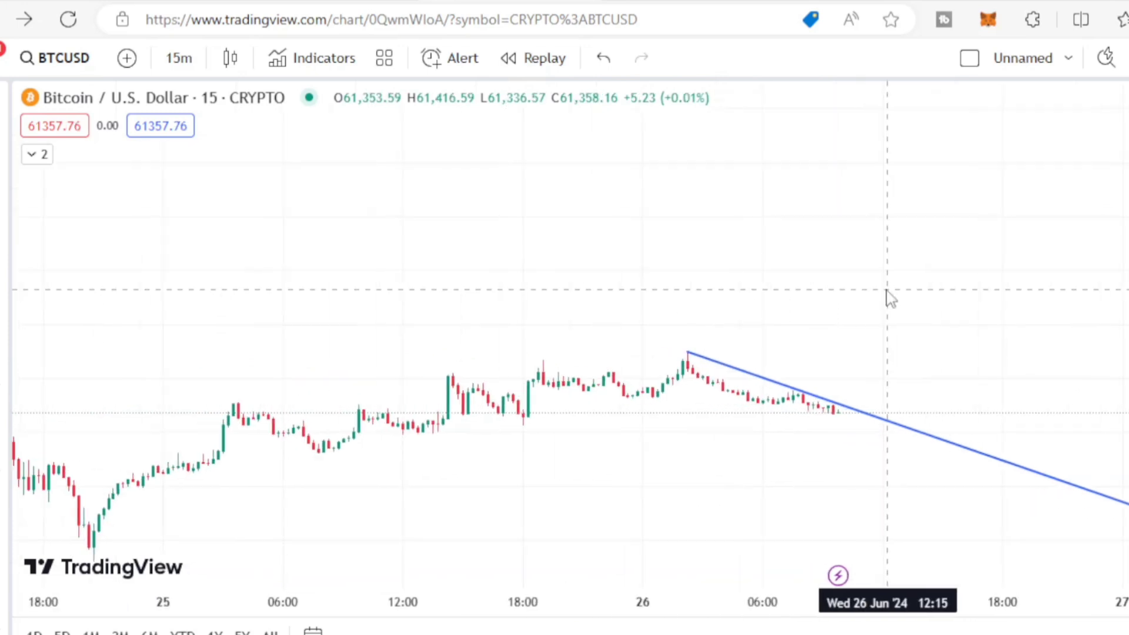